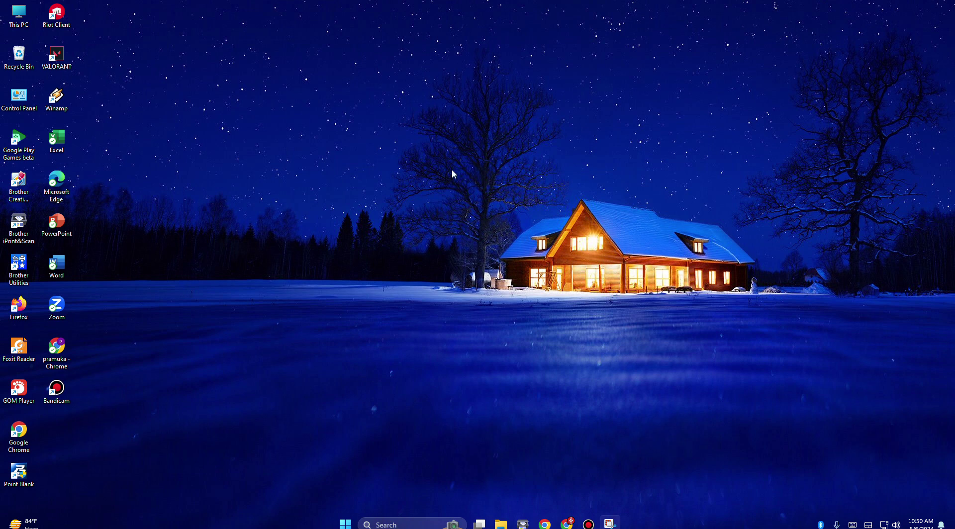
- Refresh the desktop and open its Personalization settings
right_click(455, 204)
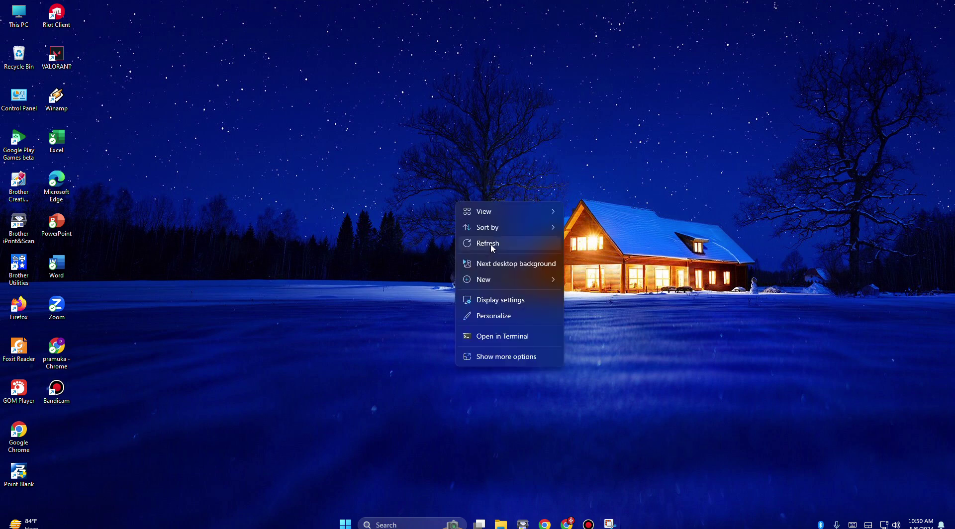
left_click(492, 247)
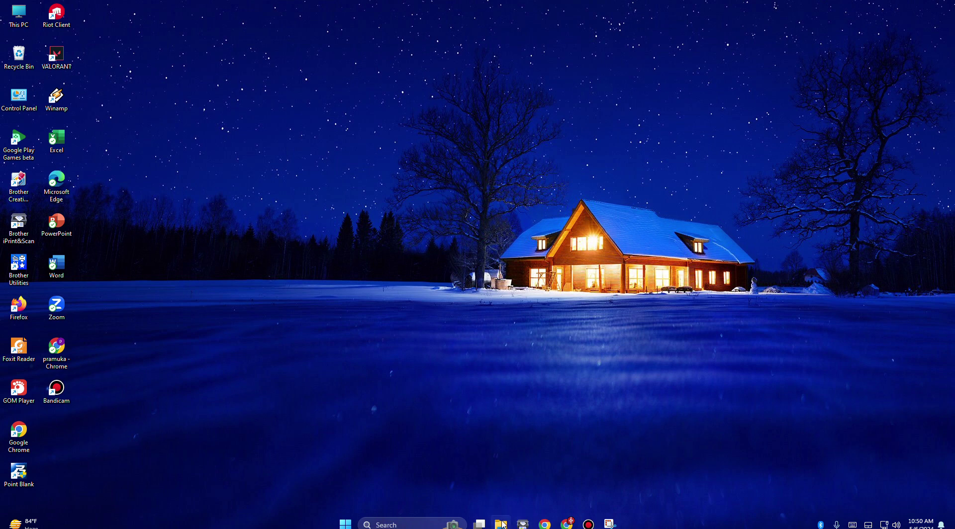
mouse_move(498, 522)
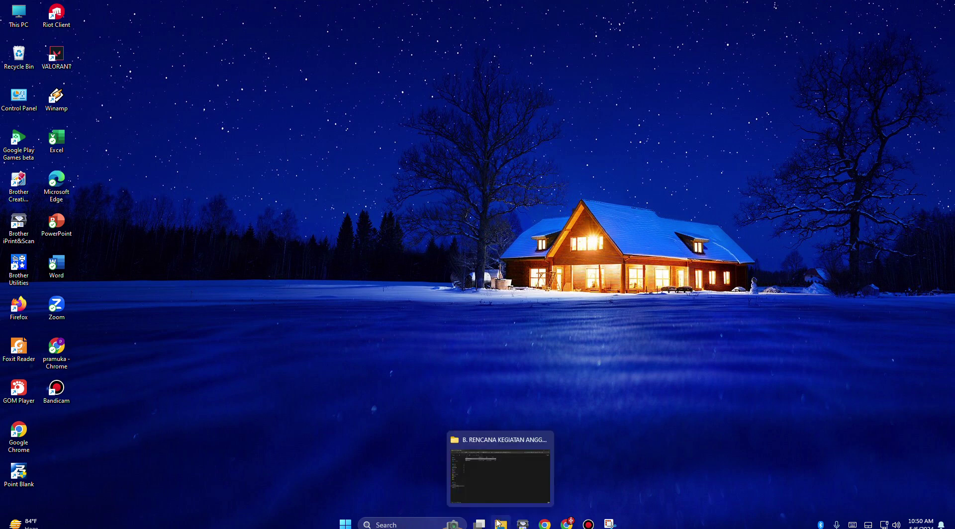
right_click(432, 214)
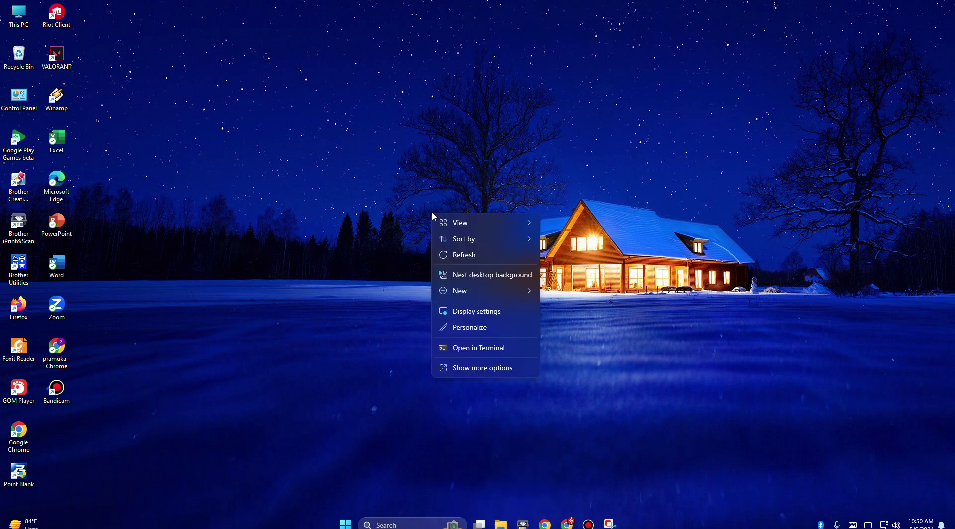
left_click(509, 371)
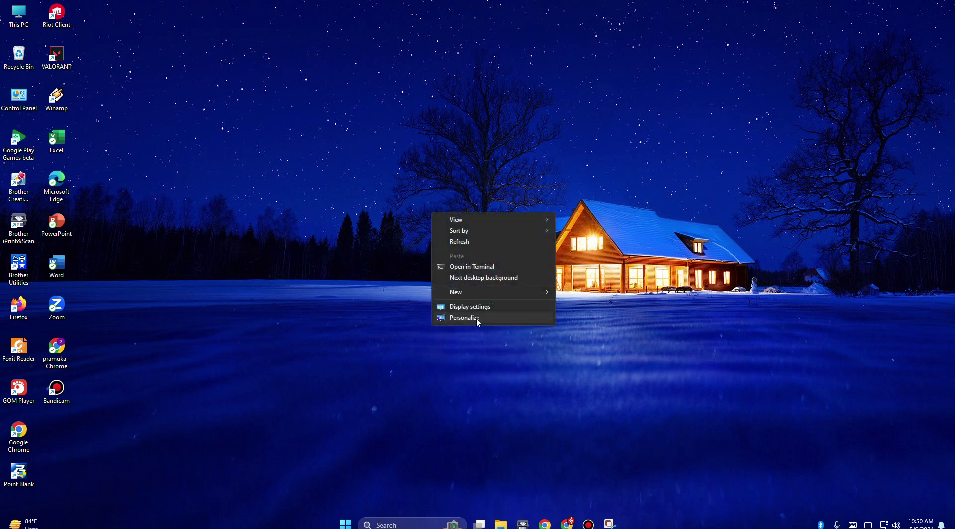
left_click(476, 318)
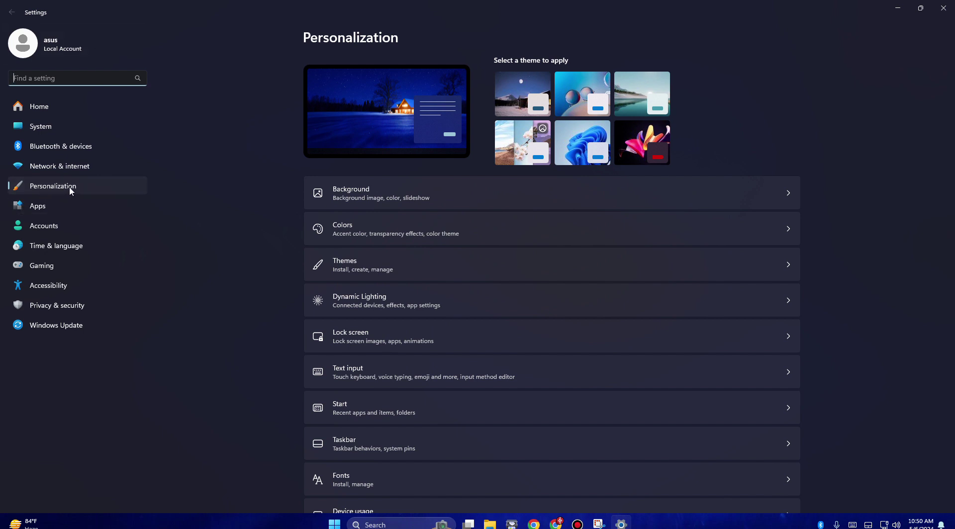
- Open the Background settings, review the background types and slideshow folder picker, and dismiss both without choosing anything
left_click(379, 199)
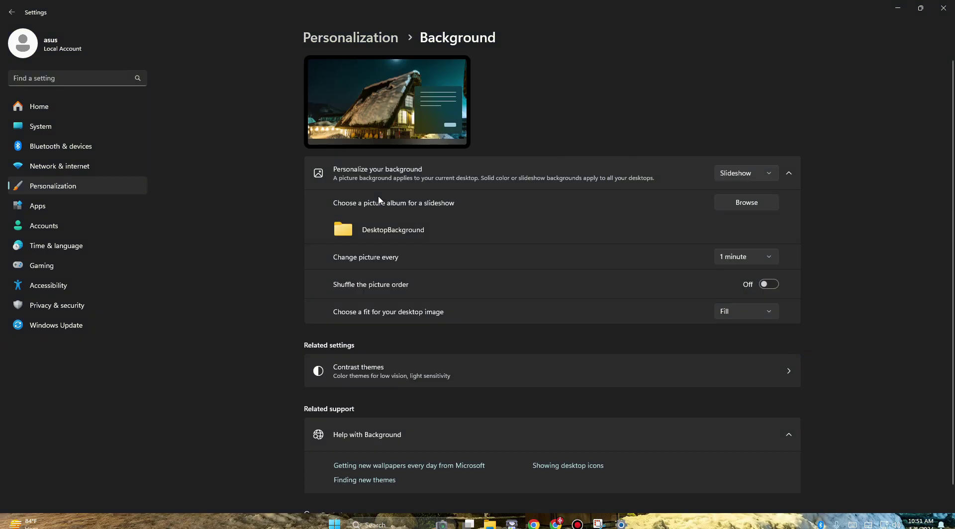
left_click(765, 174)
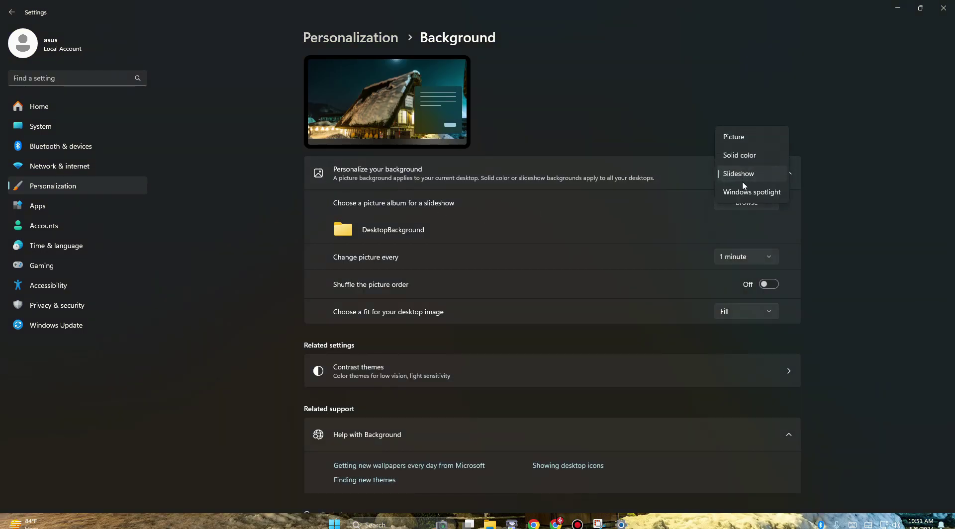
left_click(708, 208)
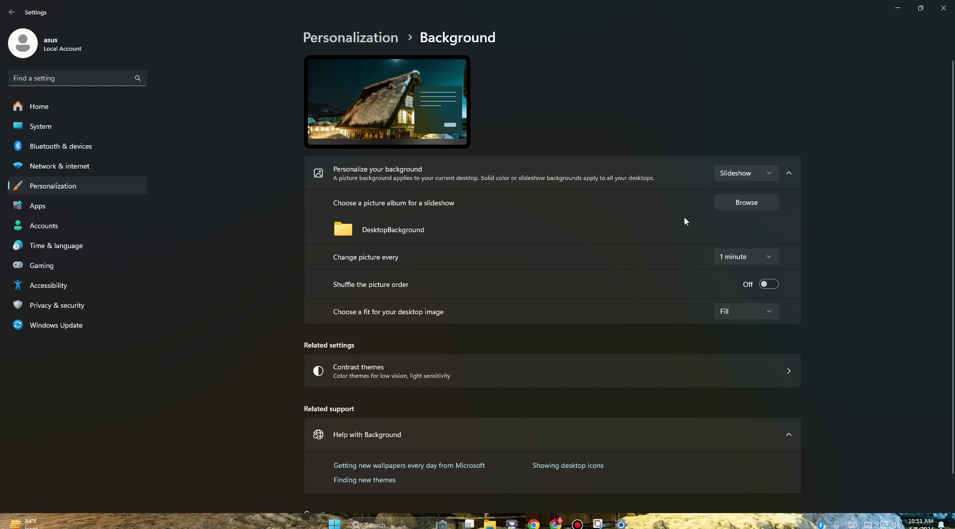
left_click(752, 204)
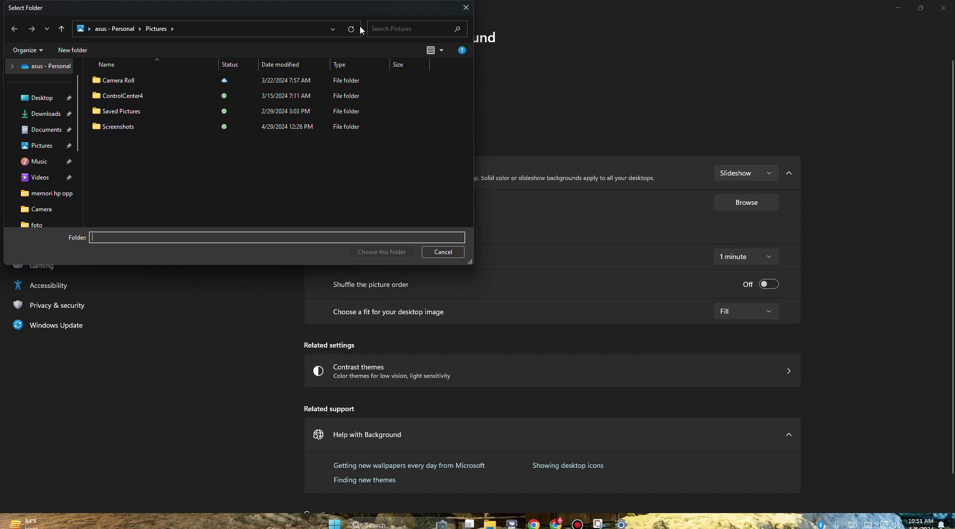
left_click(461, 252)
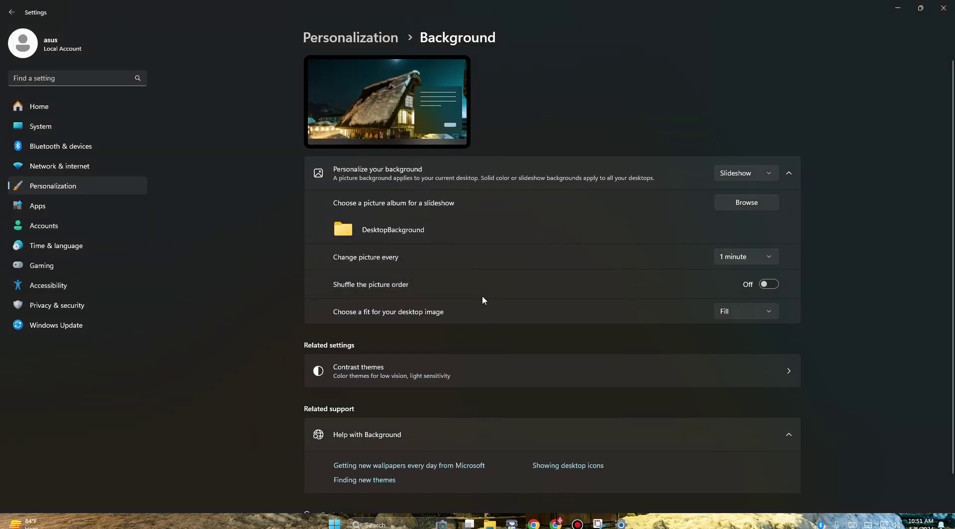
- Open the contrast themes settings from the Background page and review the available theme choices without selecting one
scroll(482, 298, "down", 1)
left_click(781, 336)
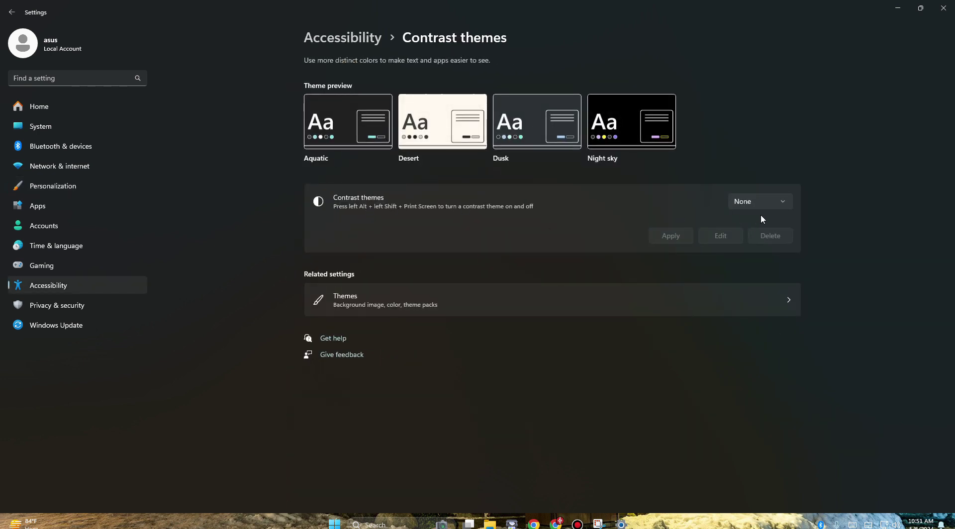
left_click(779, 203)
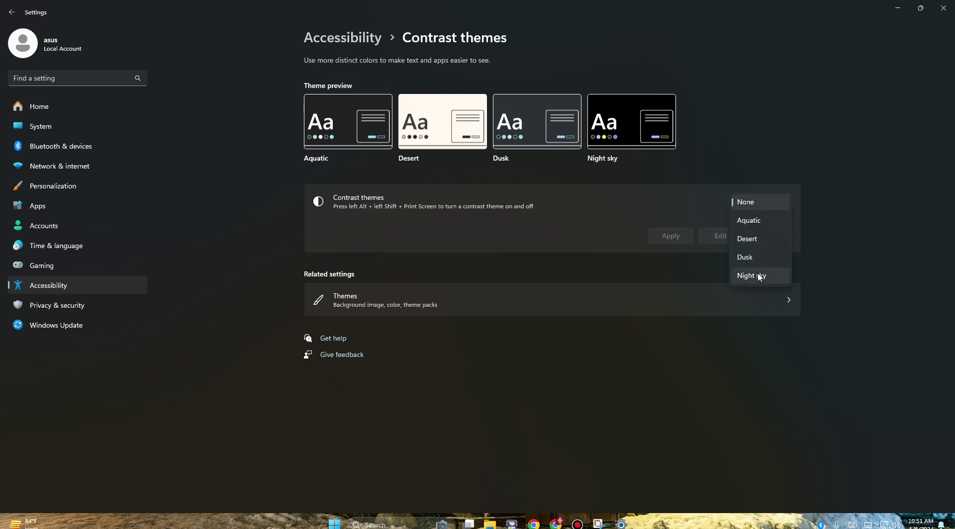
left_click(585, 266)
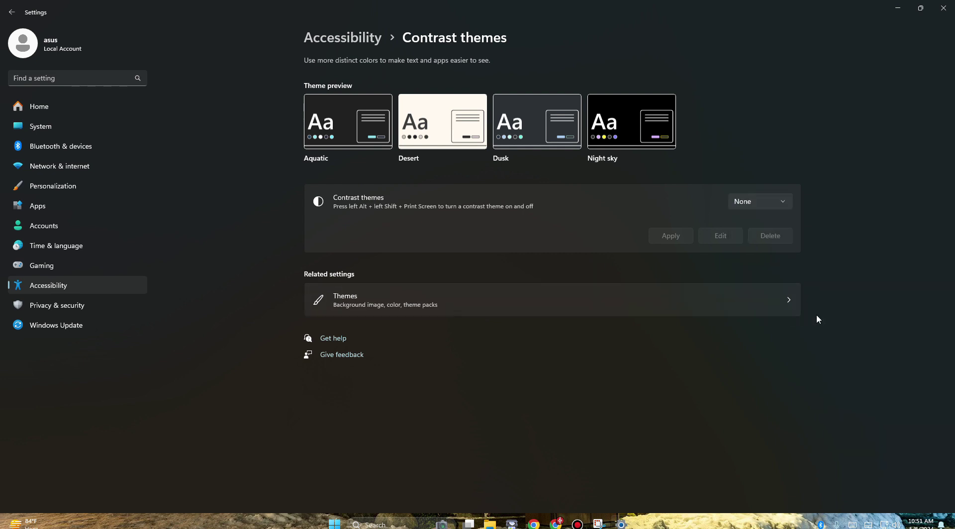
- View the Themes page from the contrast theme settings, and go back to the main Personalization page
left_click(784, 301)
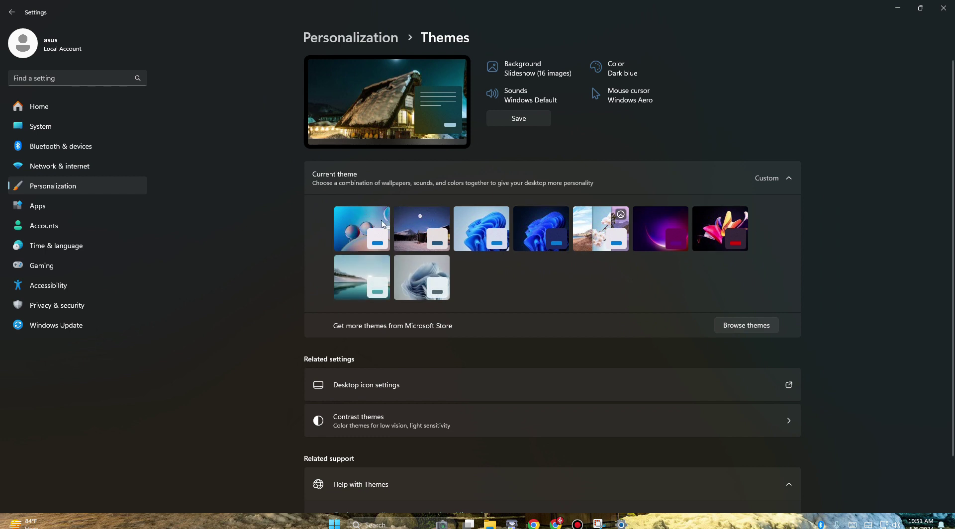
left_click(10, 12)
left_click(10, 12)
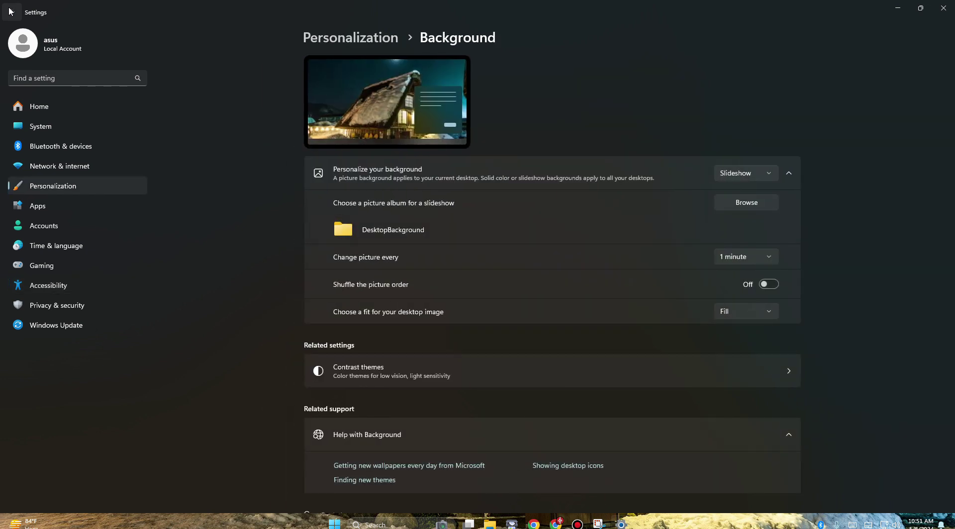
left_click(10, 11)
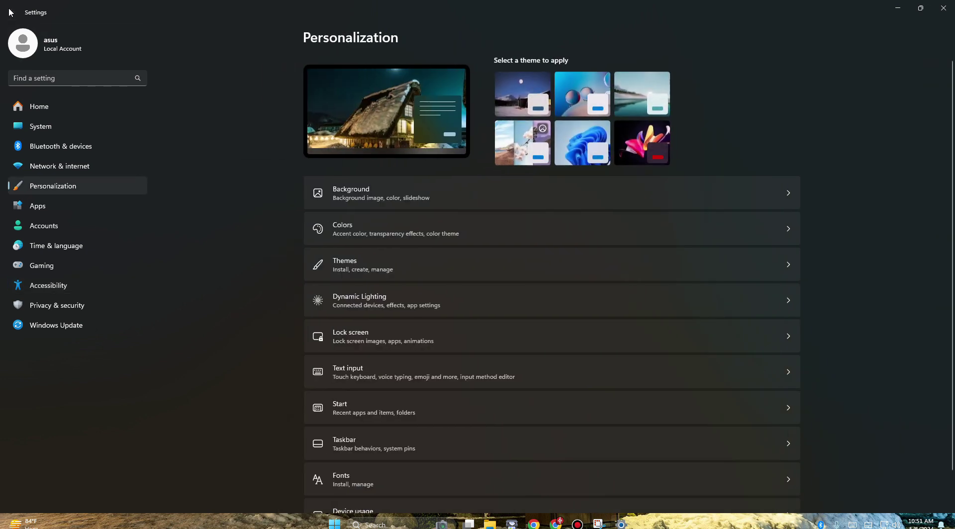
- In the Dynamic Lighting settings, try the Rainbow effect and set the lighting effect to Breathing
scroll(479, 272, "down", 1)
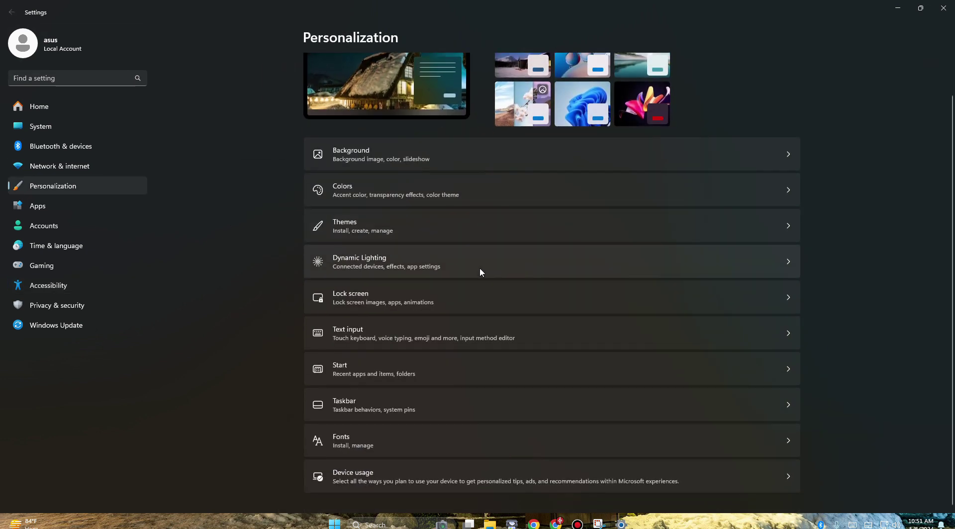
left_click(479, 271)
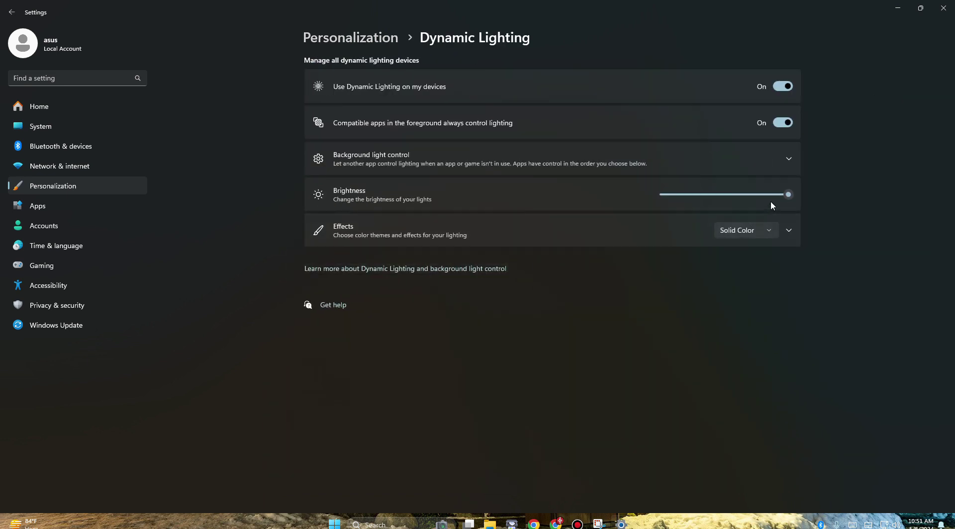
left_click(759, 233)
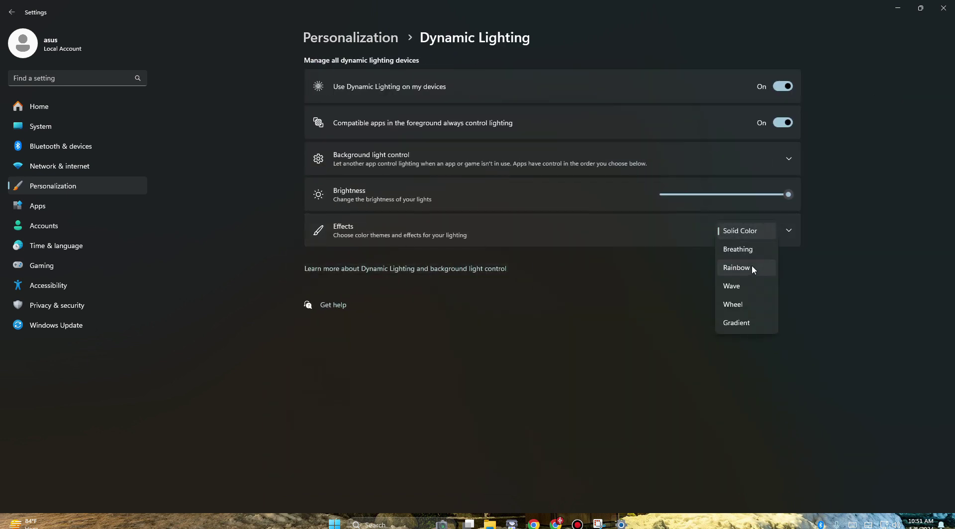
left_click(751, 267)
left_click(754, 229)
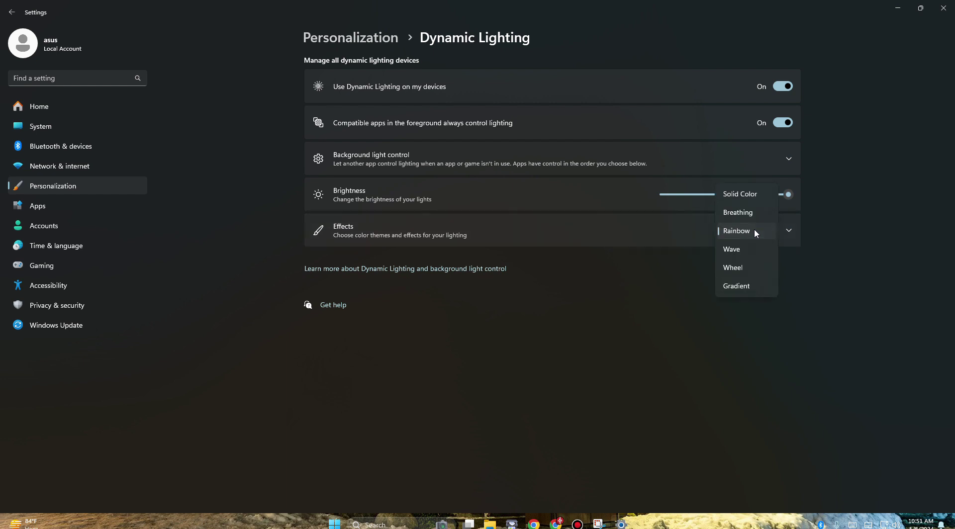
left_click(746, 208)
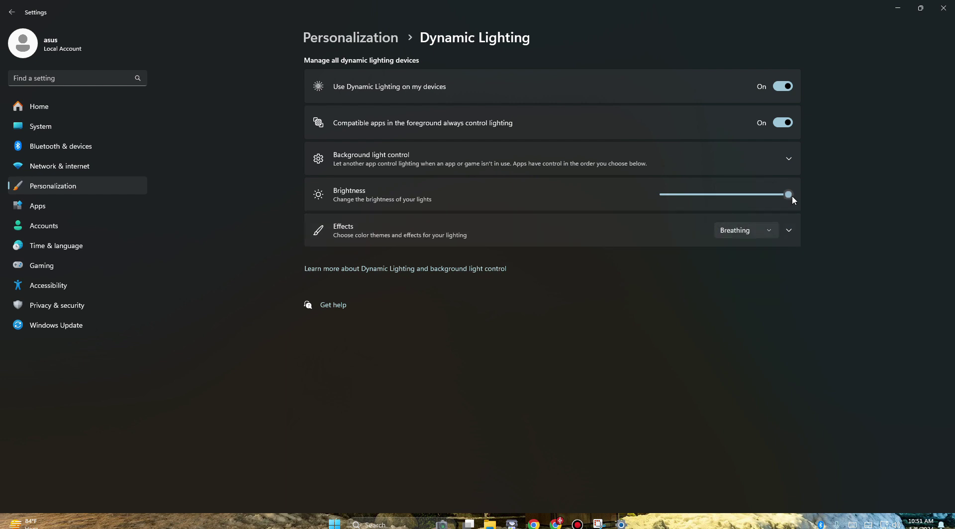
- Try lowering the Dynamic Lighting brightness, put it back to maximum, and return to the main Personalization page
left_click_drag(791, 197, 755, 197)
left_click_drag(660, 201, 815, 199)
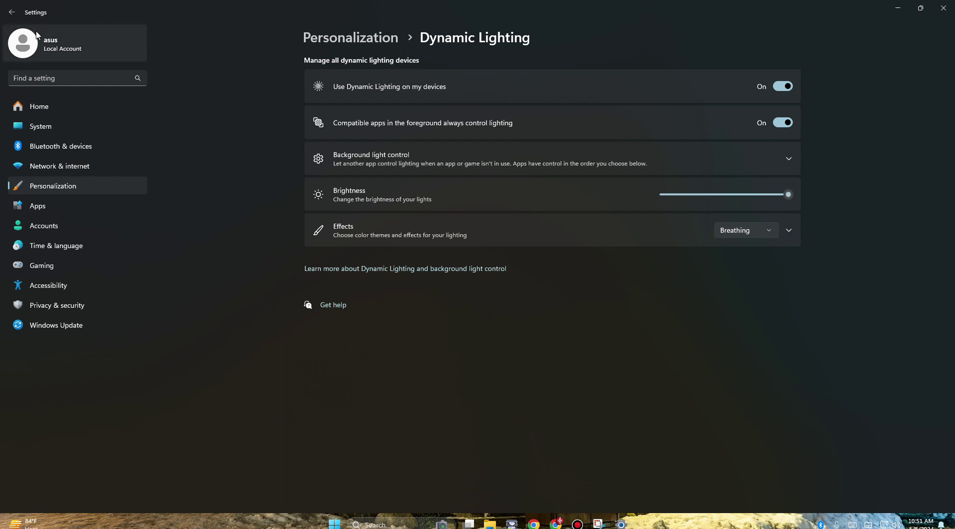
left_click(11, 12)
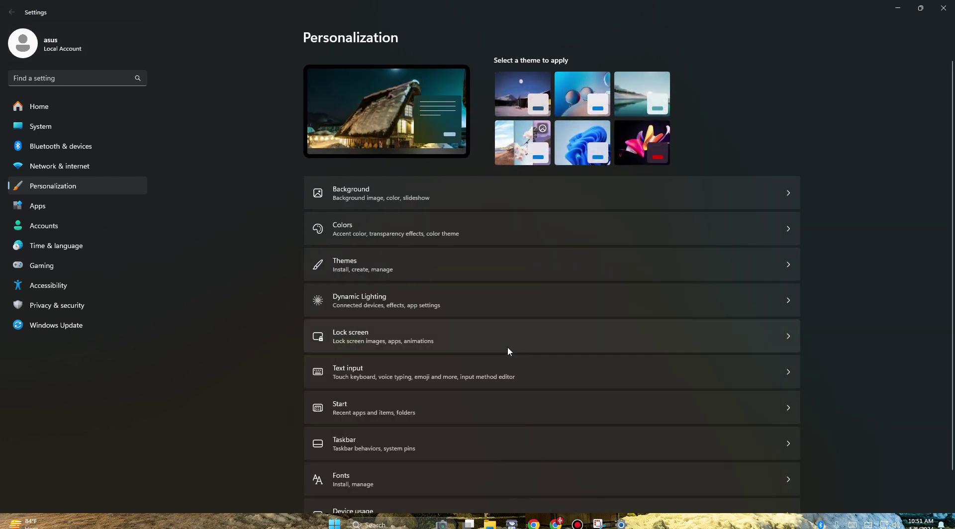
- Review the Lock screen settings and the status app choices, keep Weather and more, and return to Personalization
left_click(508, 348)
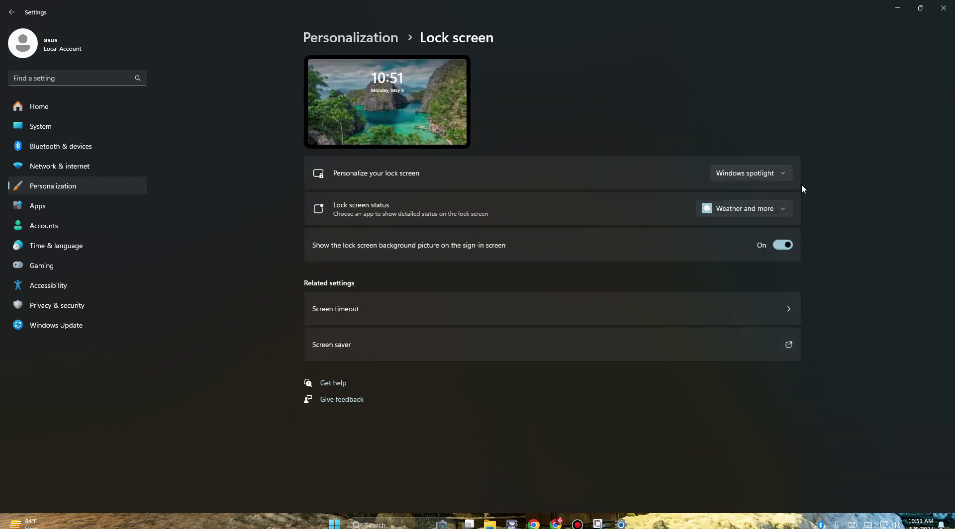
left_click(784, 208)
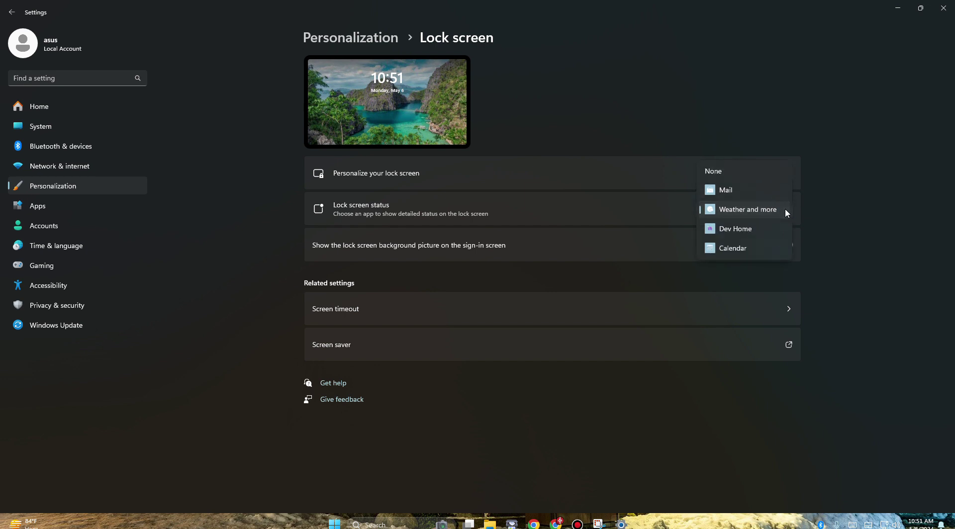
left_click(784, 208)
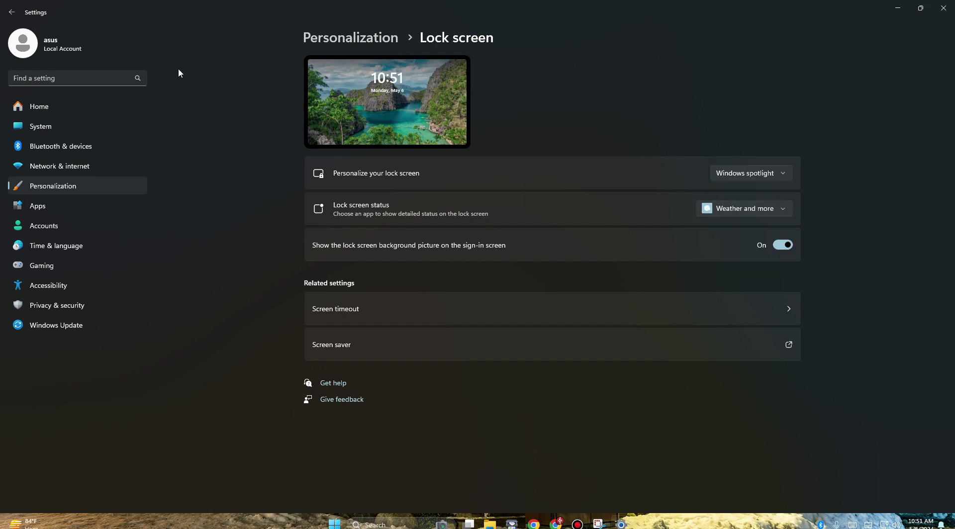
left_click(12, 12)
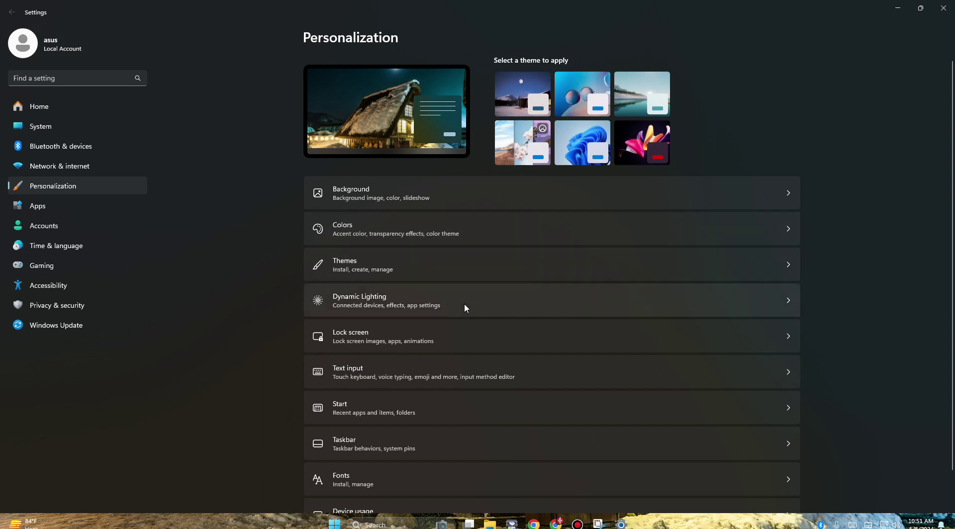
- In the Text input settings, try the light and Dark themes, apply the black theme with the white microphone, and return to Personalization
left_click(595, 372)
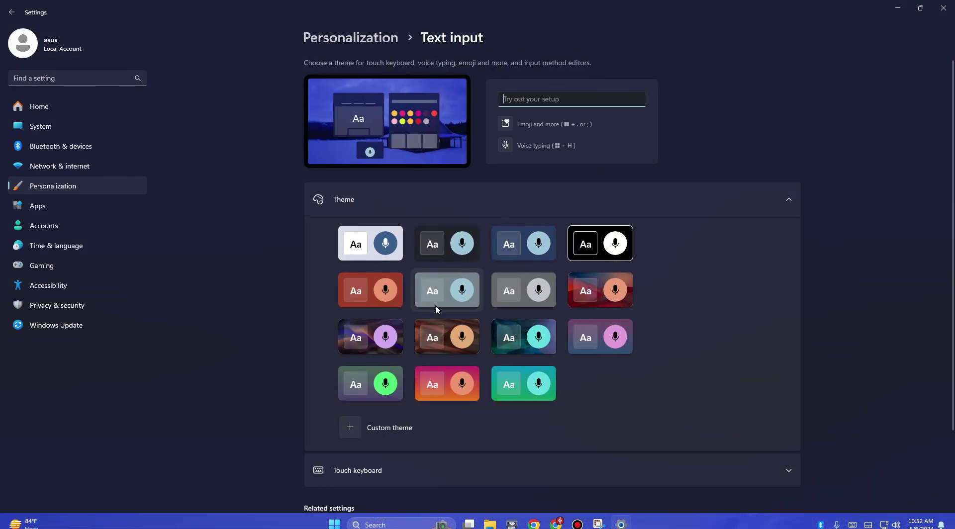
left_click(351, 247)
left_click(427, 247)
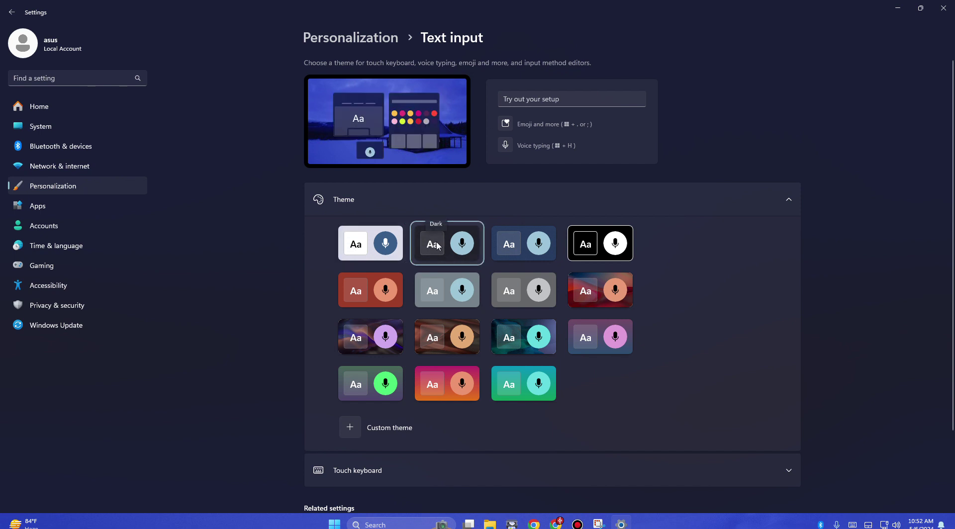
left_click(598, 254)
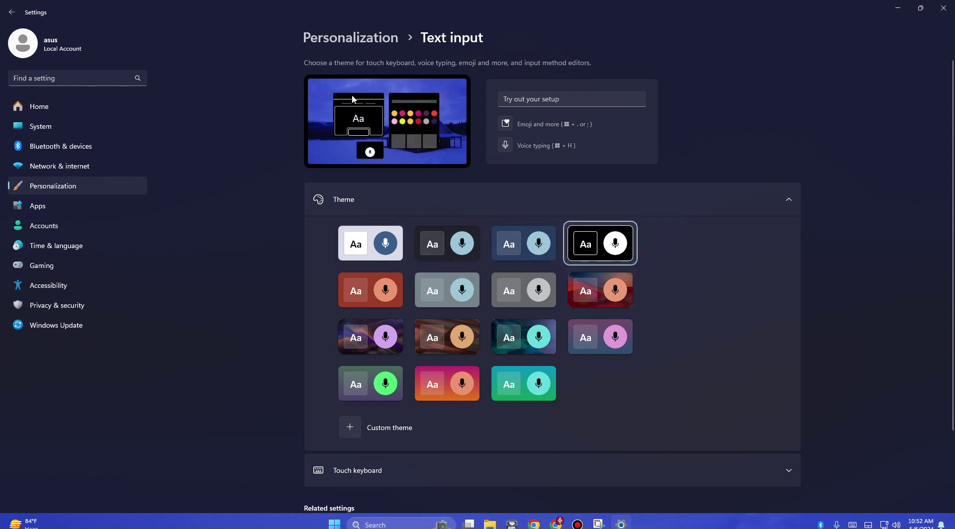
scroll(385, 442, "down", 3)
scroll(177, 230, "up", 3)
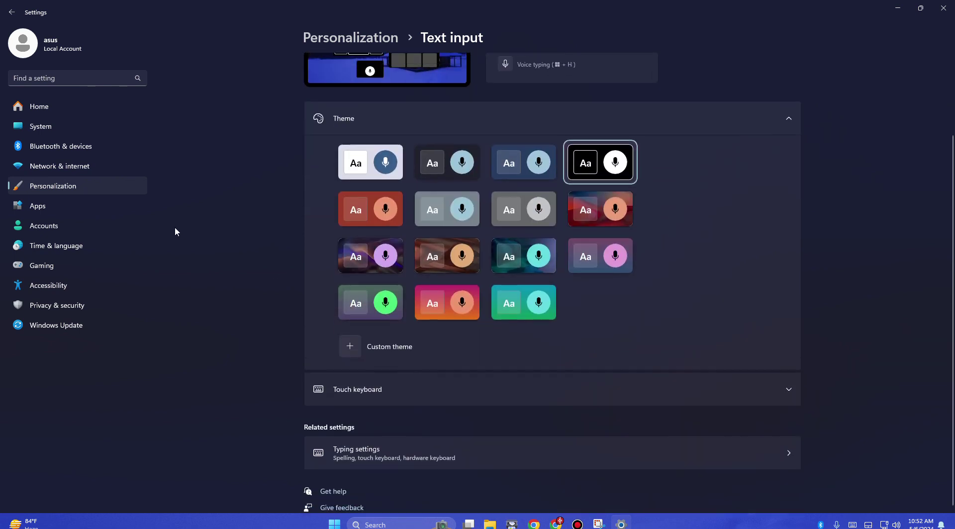
left_click(12, 12)
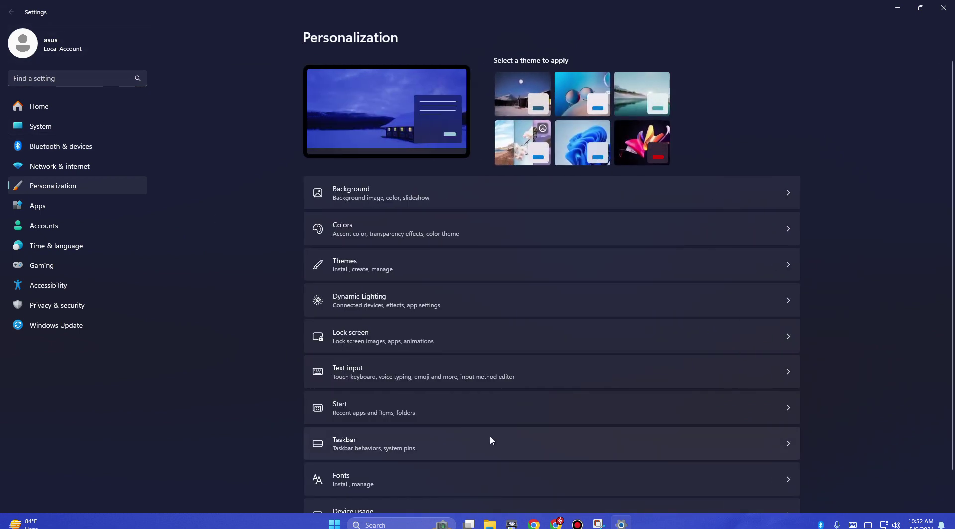
- Examine the Start settings, including the layout and recommendation options, and go back to the Personalization page
scroll(473, 408, "down", 1)
left_click(465, 385)
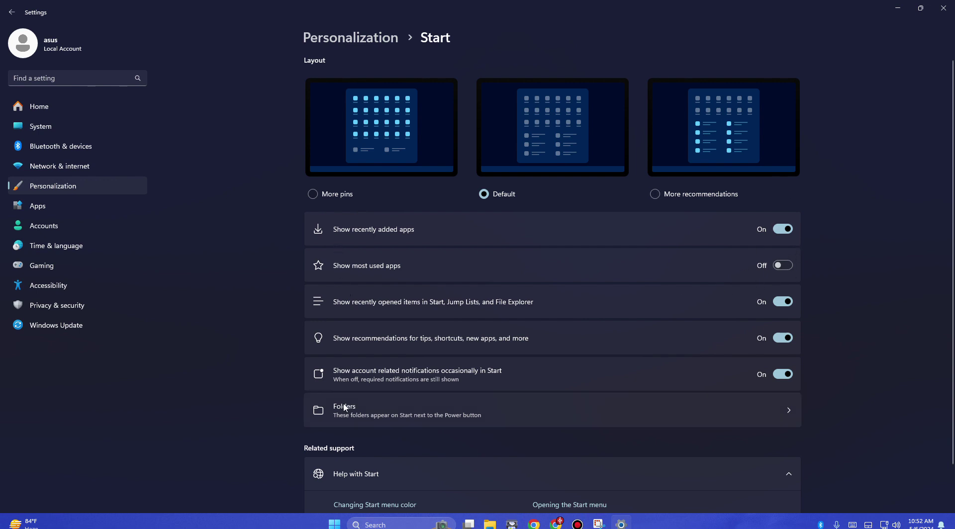
scroll(343, 413, "down", 2)
left_click(12, 17)
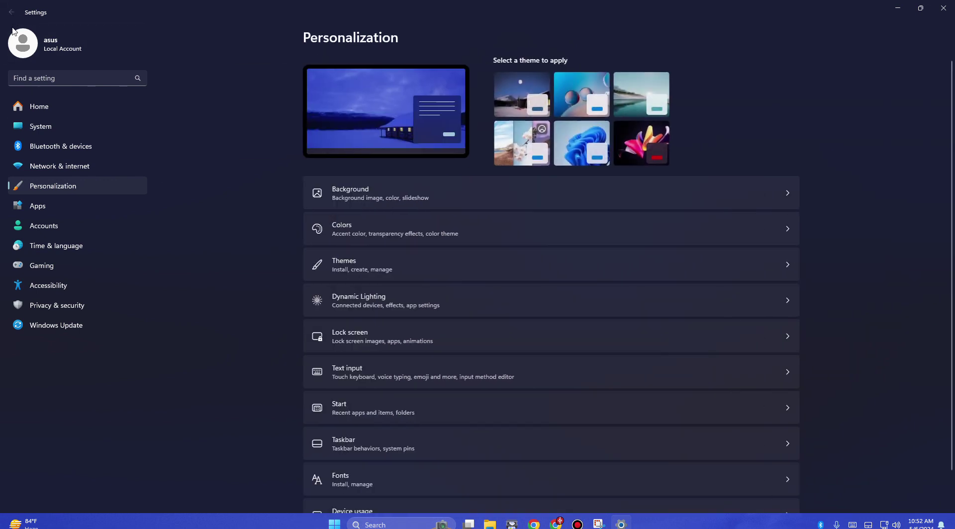
- In the Taskbar settings, switch the virtual touchpad tray icon on and off, leave it off, and return to the Personalization page
scroll(375, 305, "down", 2)
left_click(417, 405)
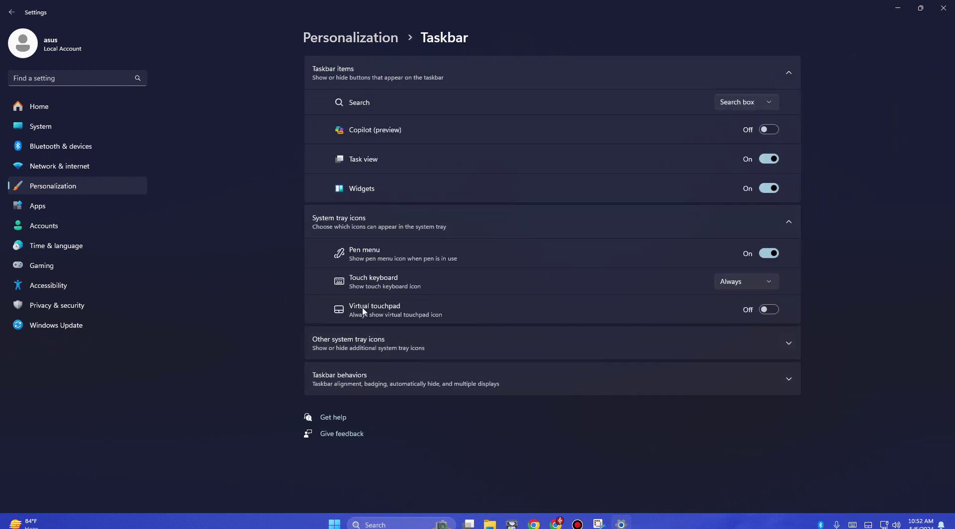
left_click(766, 311)
left_click(766, 311)
left_click(766, 311)
left_click(767, 309)
left_click(10, 14)
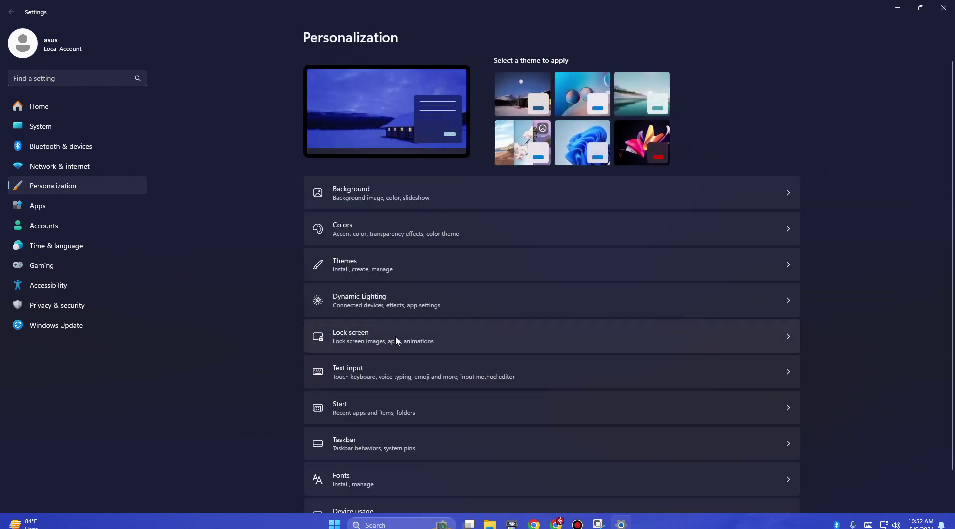
- In the Colors settings, try the Light and Custom modes, restore the Dark mode, and return to the Personalization page
scroll(398, 341, "down", 1)
left_click(400, 194)
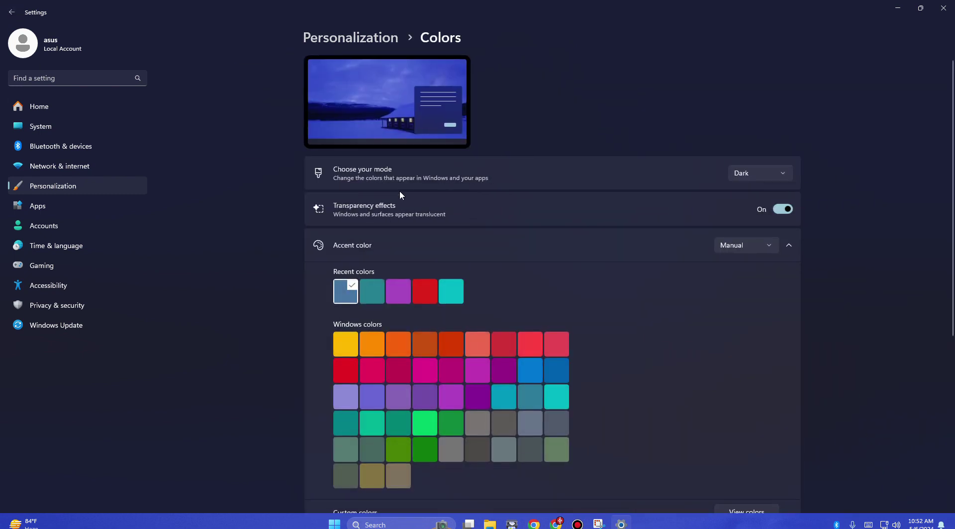
left_click(768, 181)
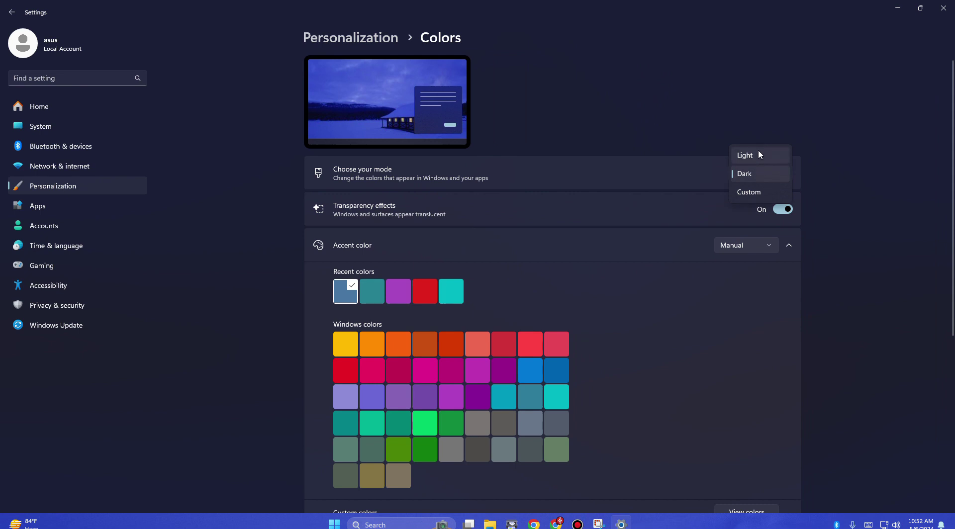
left_click(758, 153)
left_click(760, 175)
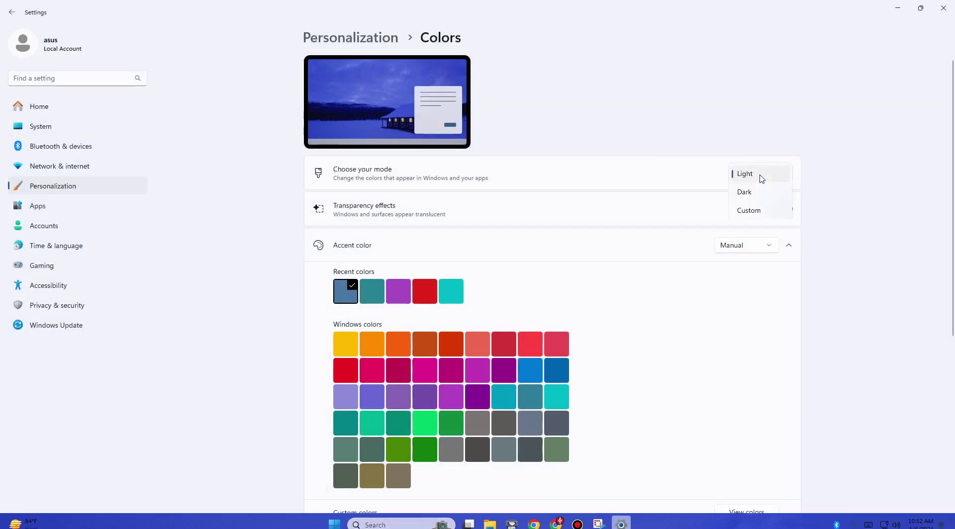
left_click(748, 211)
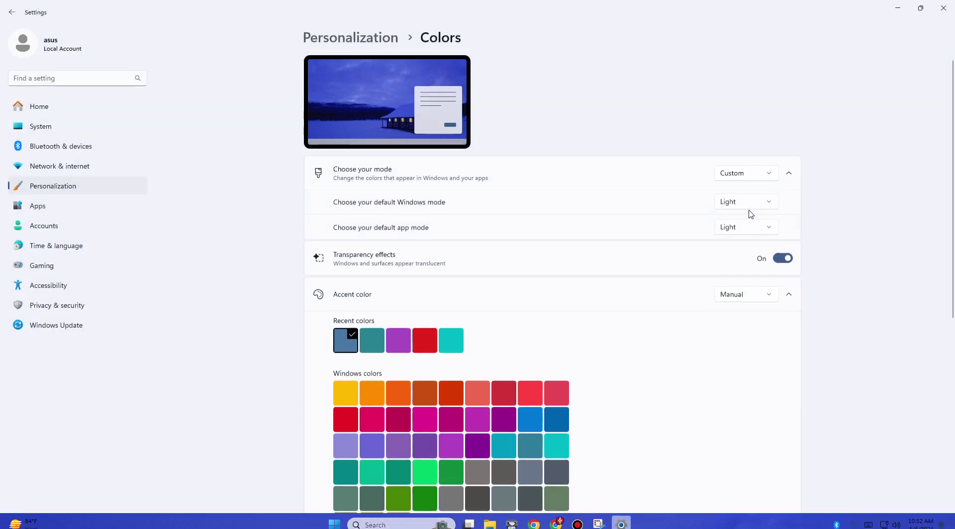
left_click(750, 174)
left_click(749, 155)
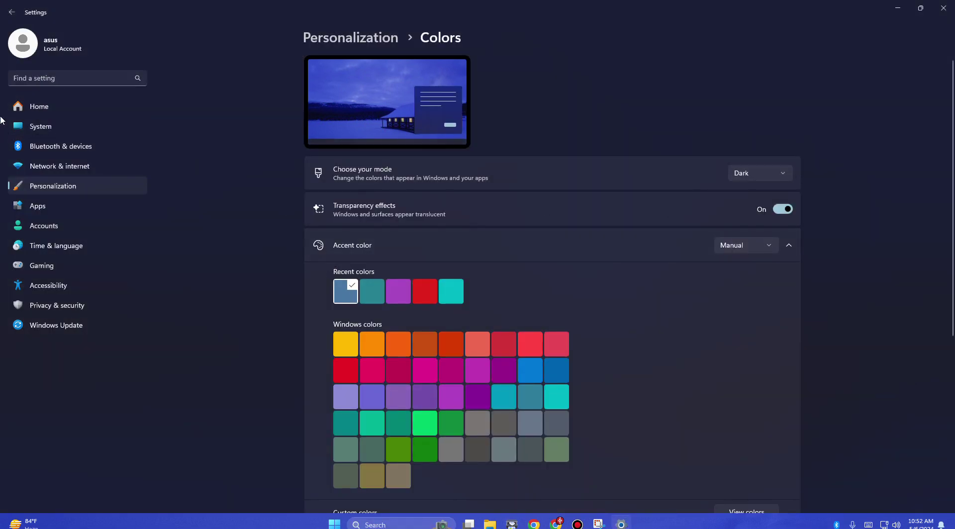
left_click(12, 12)
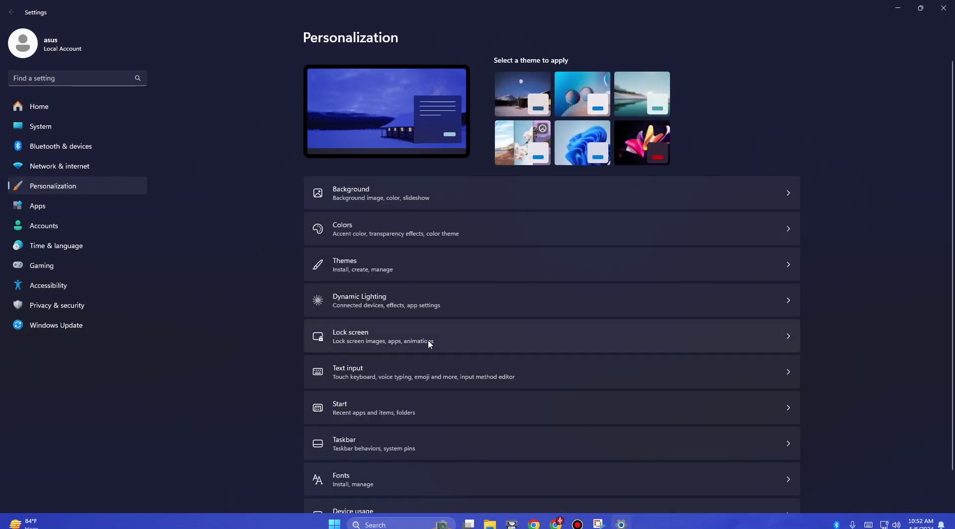
- Browse the available fonts in the Fonts settings through to the end of the list, and go back to Personalization
scroll(455, 352, "down", 1)
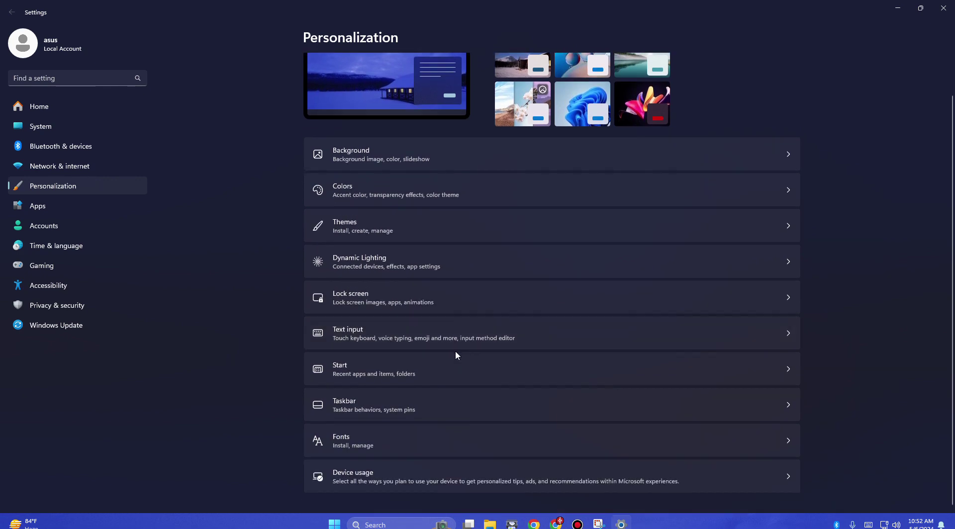
left_click(405, 447)
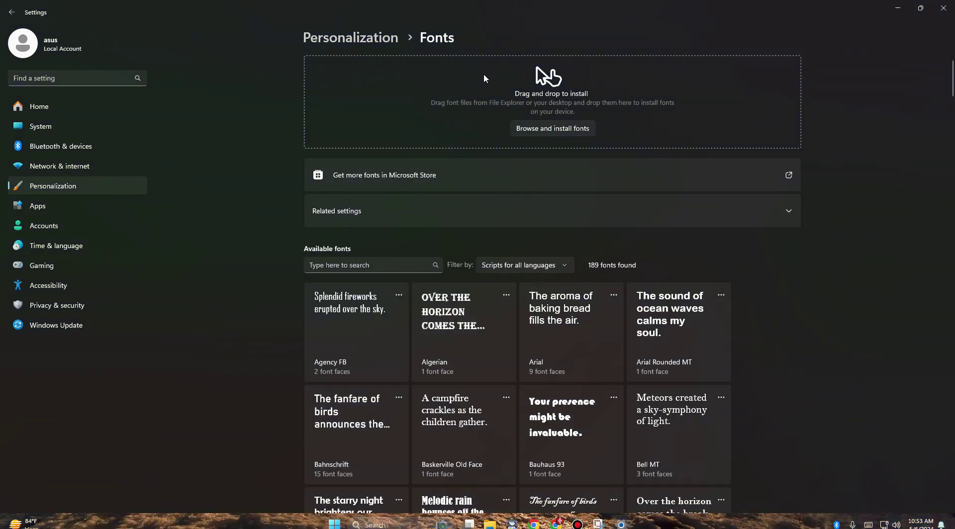
scroll(484, 257, "down", 20)
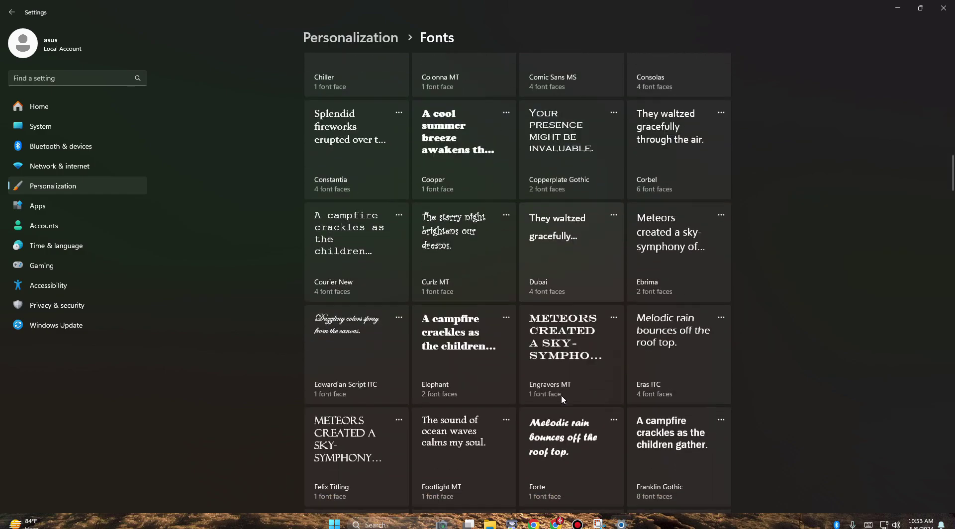
scroll(560, 401, "down", 20)
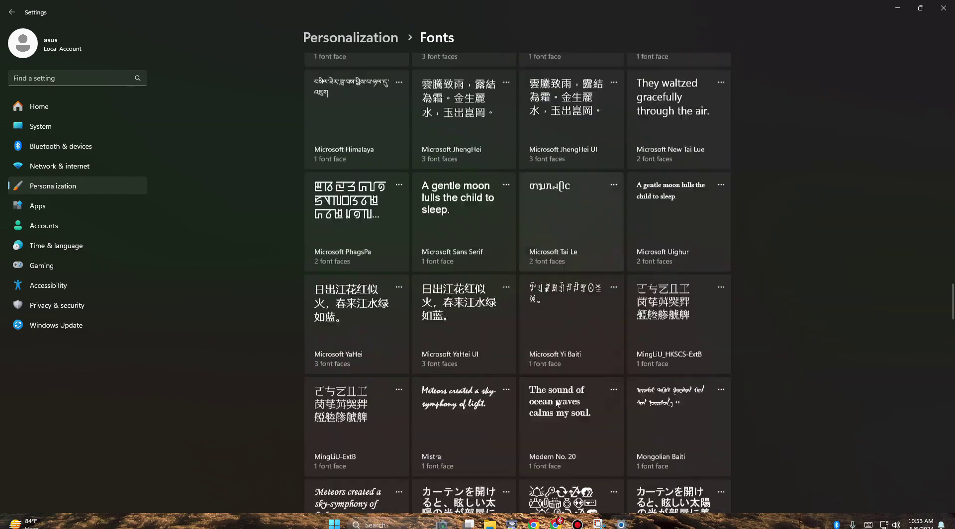
scroll(556, 402, "down", 18)
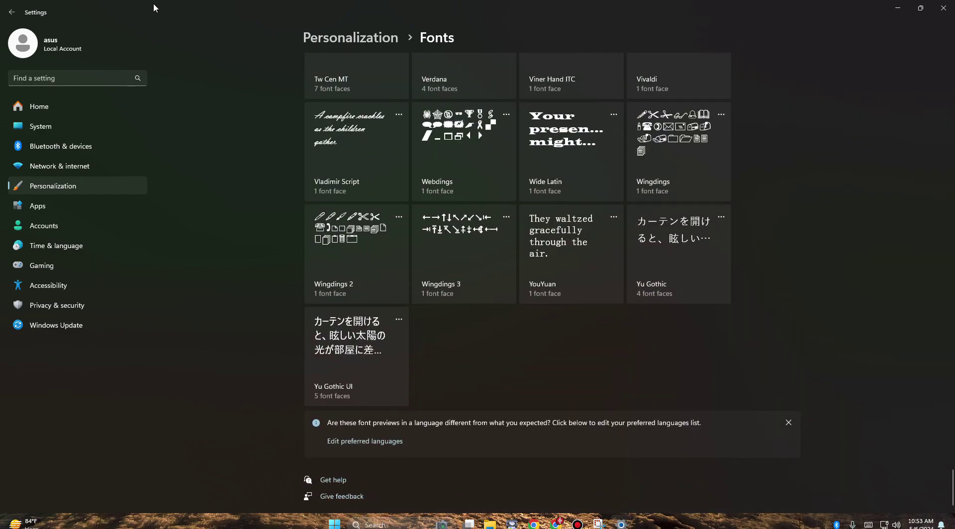
left_click(11, 12)
- Review the Device usage options and return to the main Personalization page
scroll(442, 410, "down", 1)
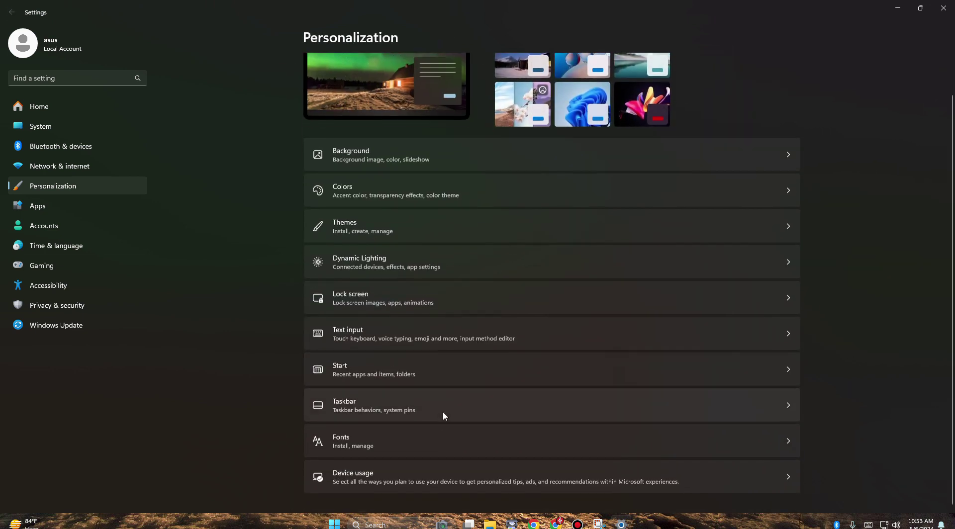
left_click(427, 476)
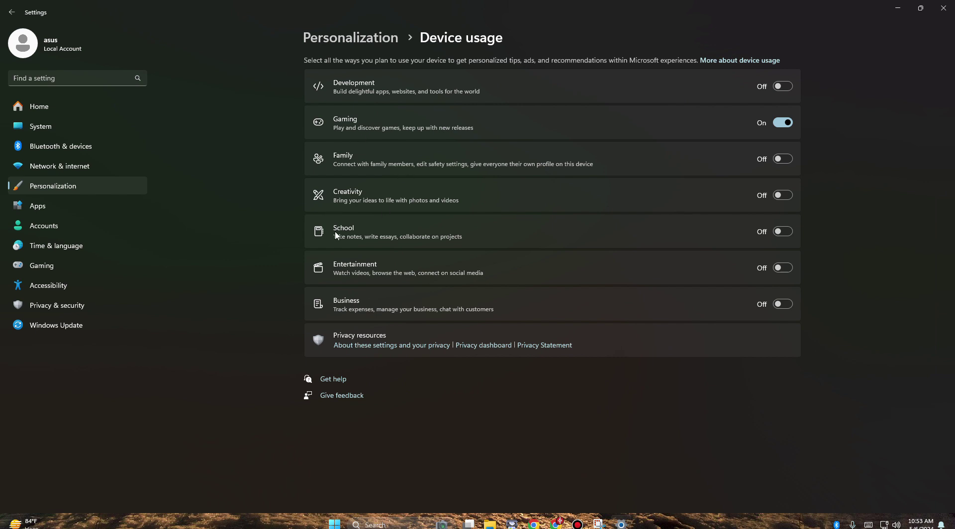
left_click(12, 13)
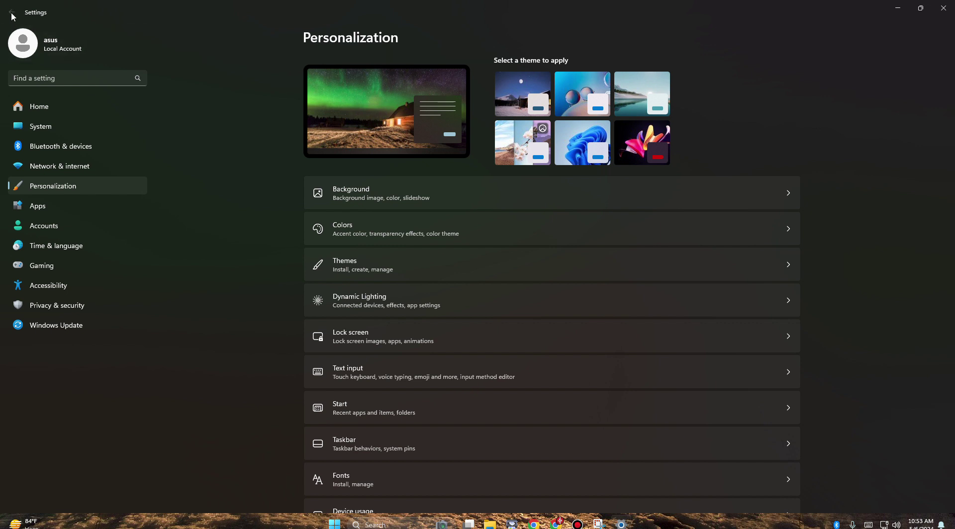
scroll(563, 441, "down", 2)
scroll(568, 439, "up", 2)
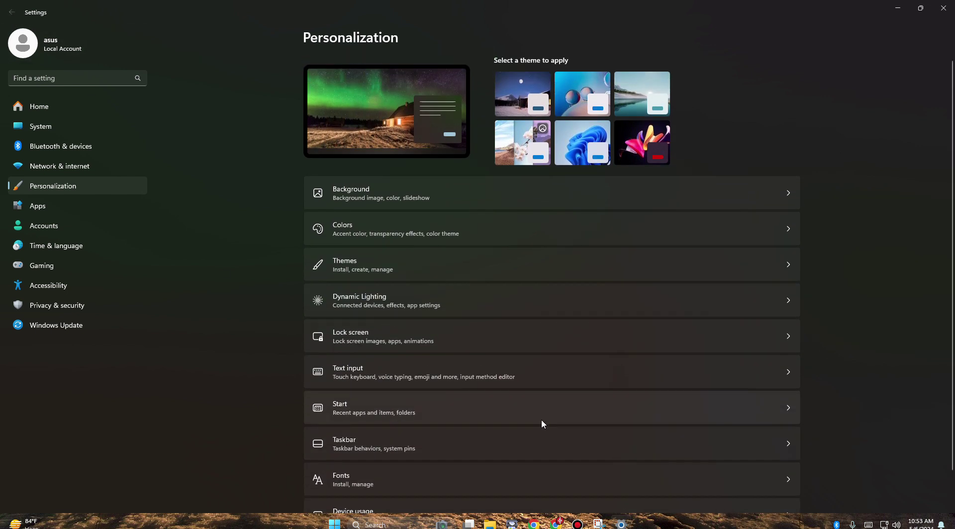
- View the Home and System pages, open the Display settings, and lower the screen brightness to about 7
left_click(67, 105)
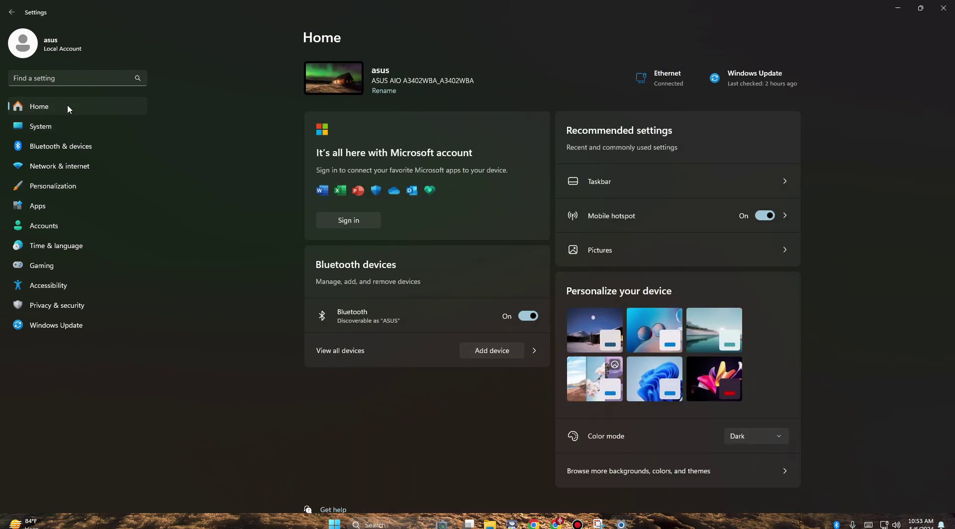
left_click(82, 131)
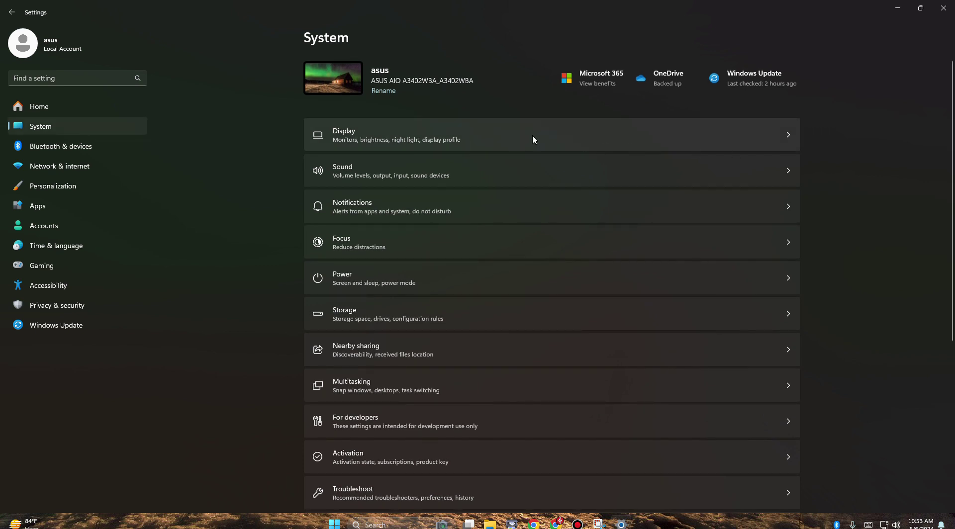
scroll(530, 147, "down", 5)
scroll(545, 407, "up", 5)
left_click(769, 139)
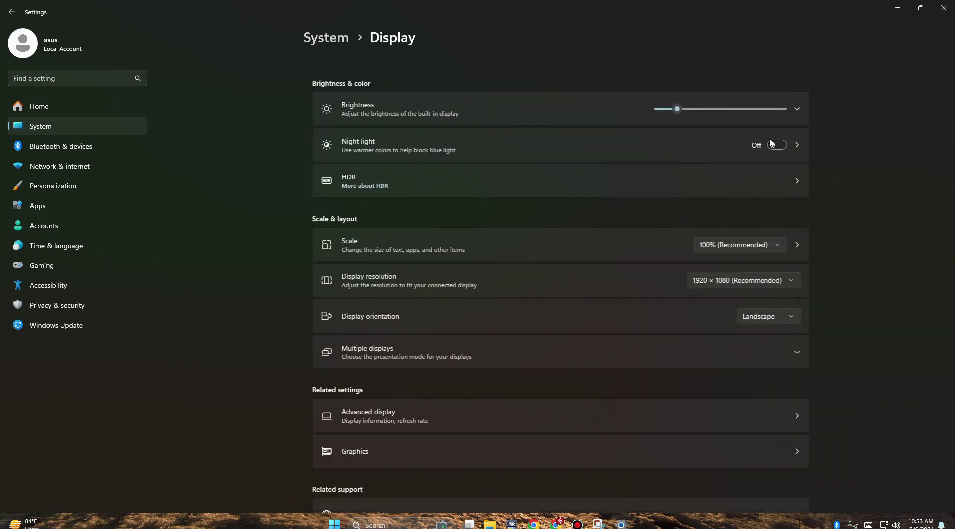
mouse_move(669, 115)
left_mouse_down()
mouse_move(740, 121)
mouse_move(660, 124)
left_mouse_up()
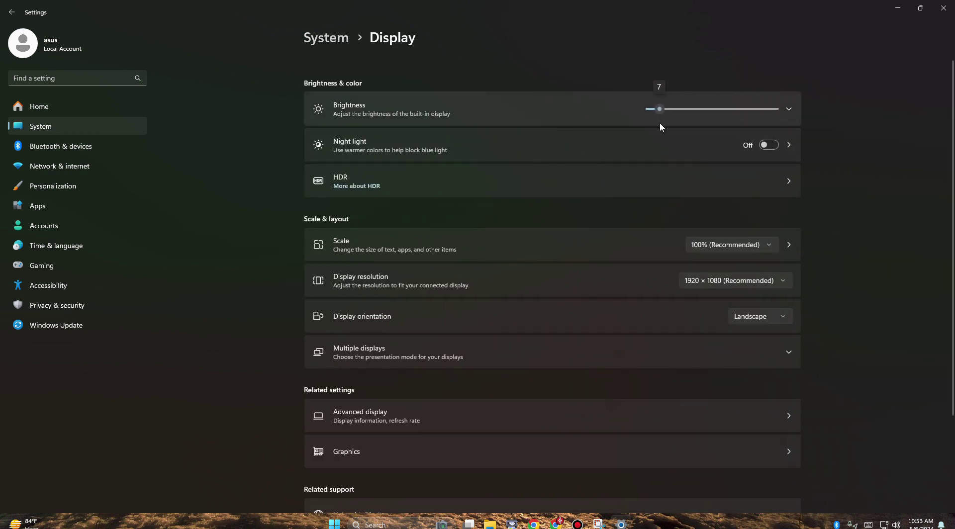
- Look at the Night light options, and try turning Night light on and back off in the Display settings
left_click(781, 144)
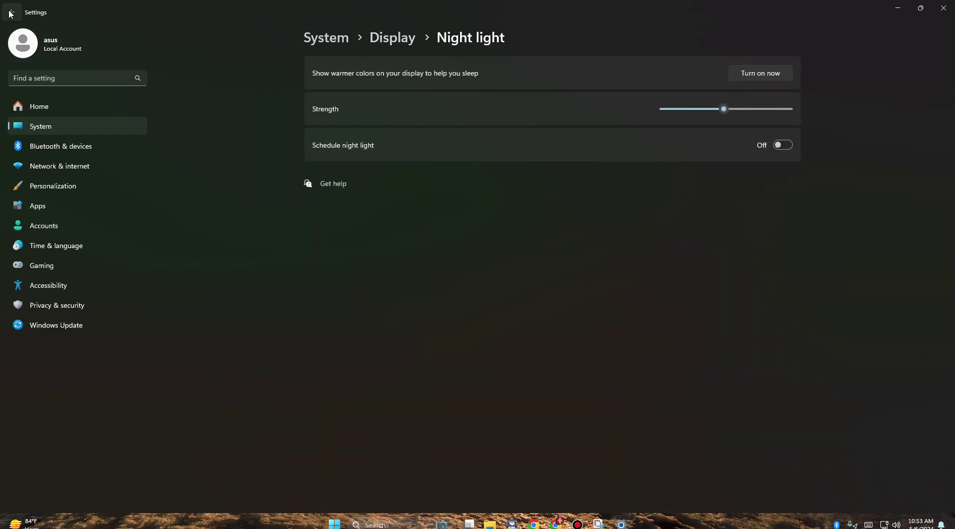
left_click(10, 14)
left_click(769, 146)
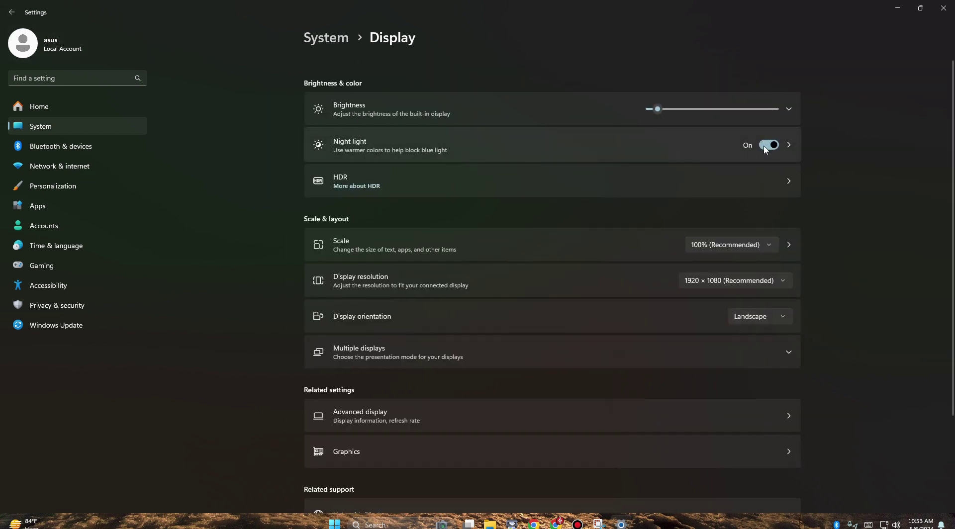
left_click(765, 147)
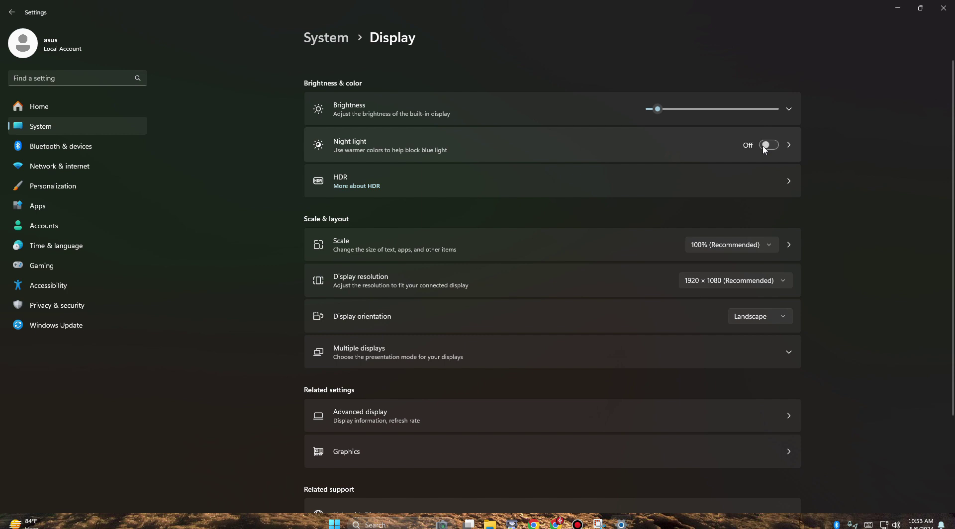
- Examine the HDR settings, including the display selection, HDR video streaming and calibration options, and return to the Display page
left_click(771, 176)
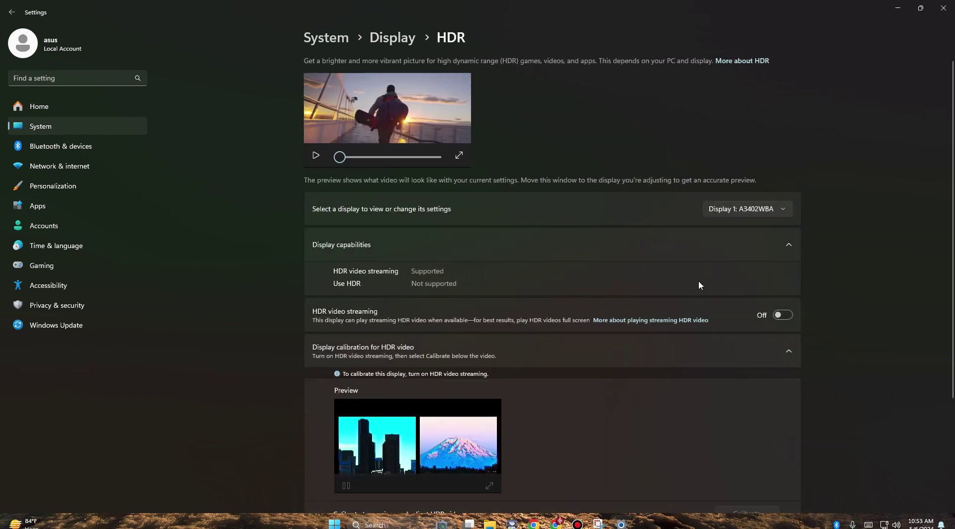
left_click(787, 209)
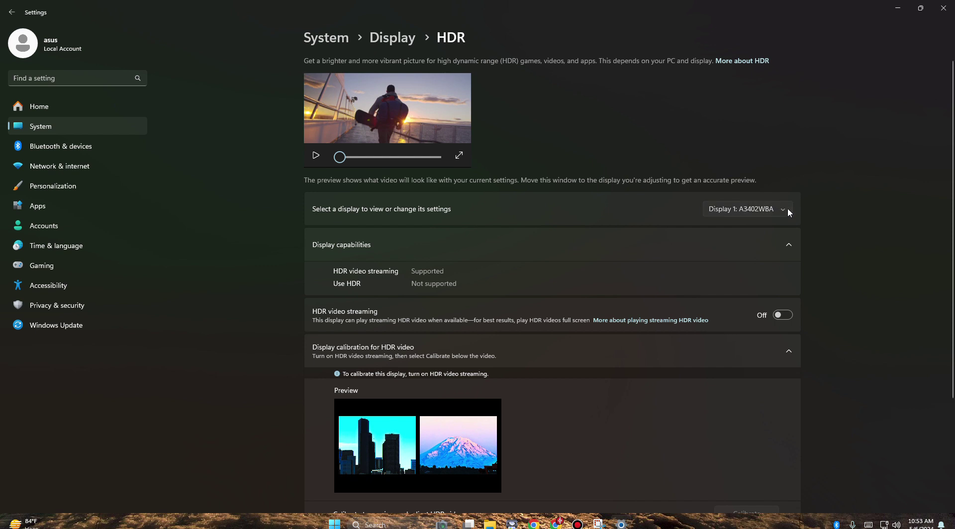
left_click(787, 209)
scroll(710, 371, "down", 3)
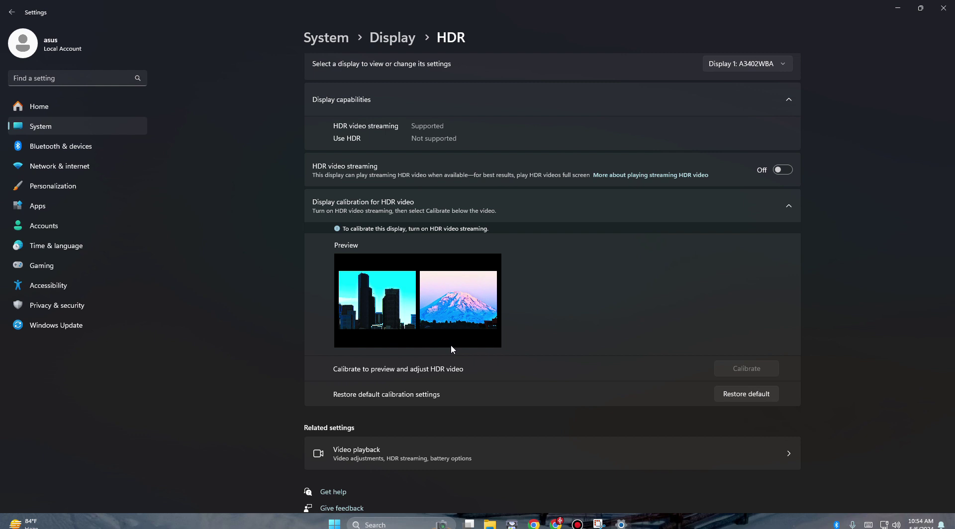
left_click(13, 14)
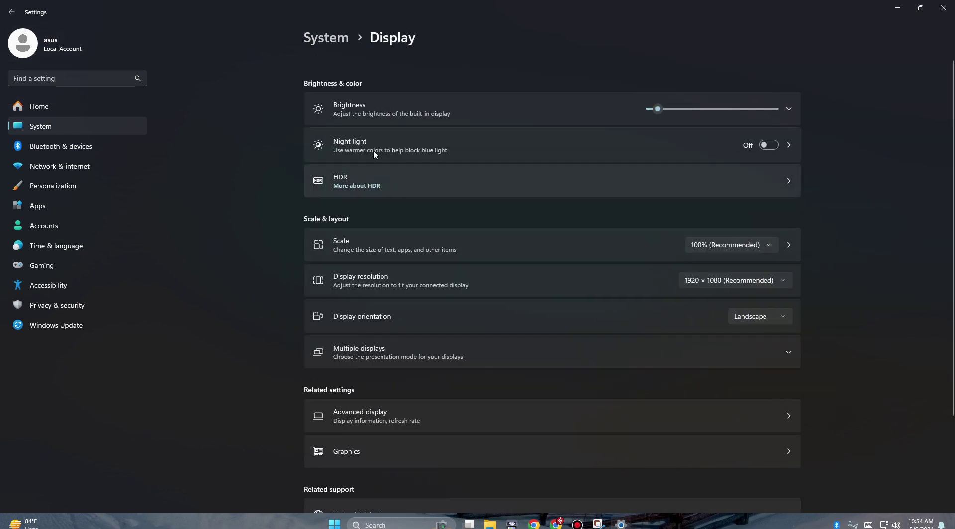
- Revisit the Night light and HDR pages, look through the remaining Display settings, and return to the System page
left_click(372, 138)
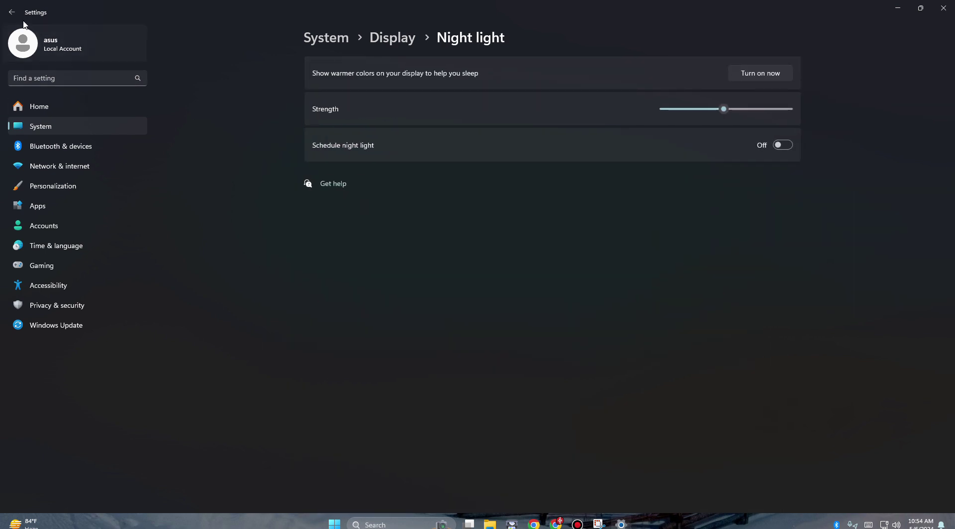
left_click(12, 12)
left_click(383, 182)
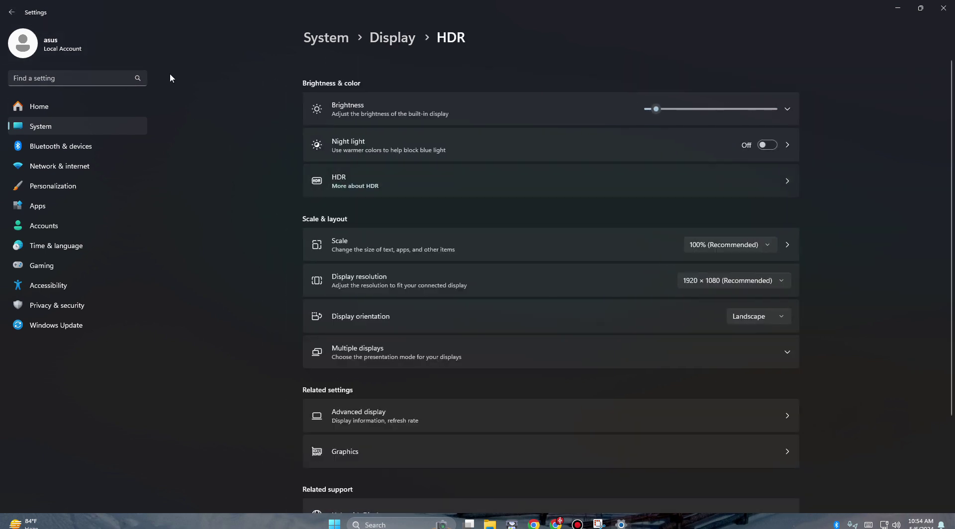
left_click(11, 13)
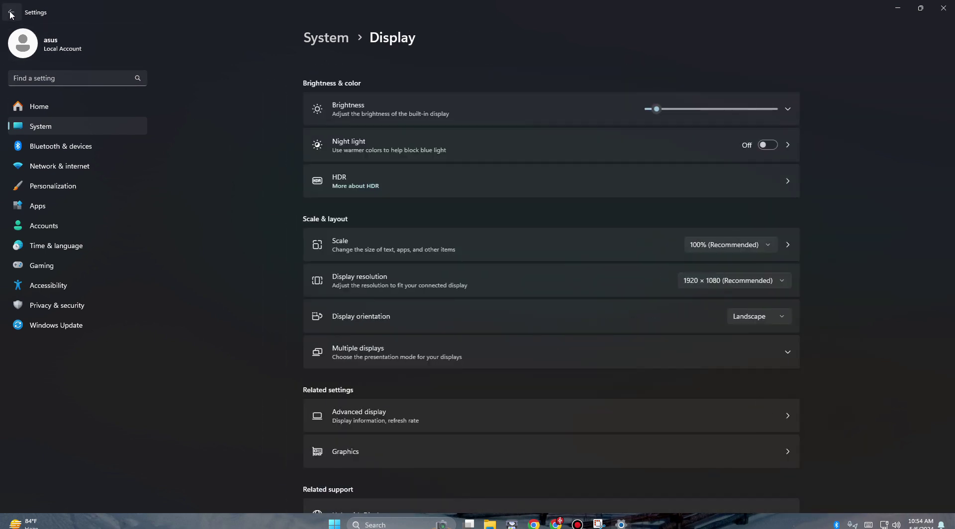
scroll(516, 352, "down", 3)
scroll(412, 369, "up", 3)
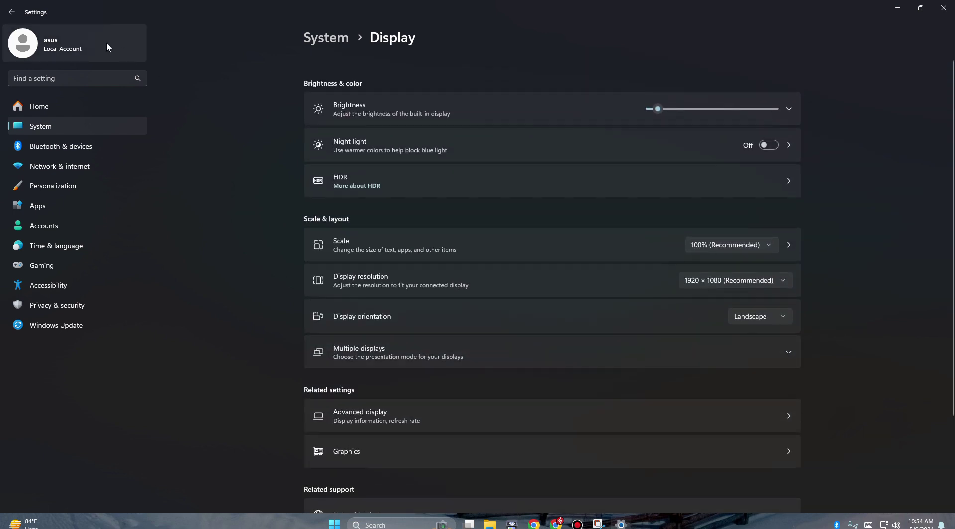
left_click(12, 14)
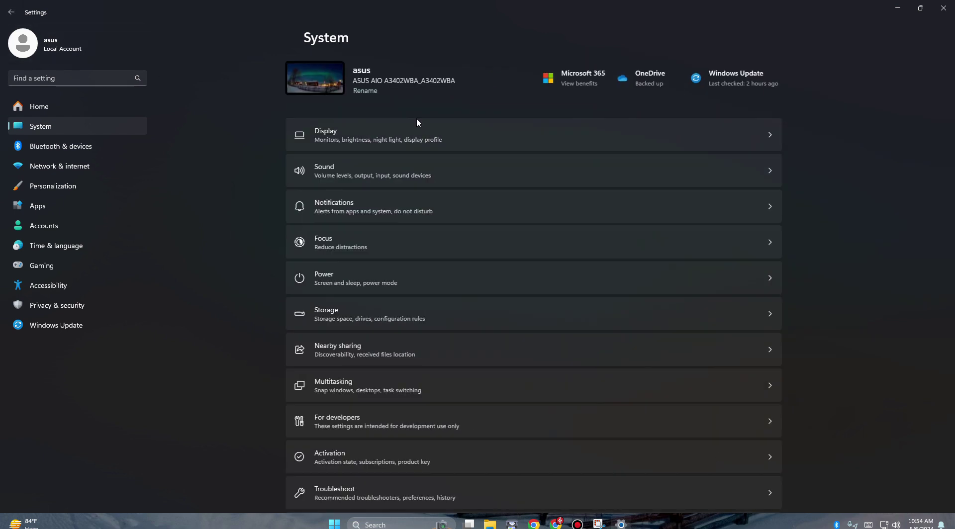
- In the Sound settings, lower the output volume to 64 and open the properties of the Speakers
left_click(401, 180)
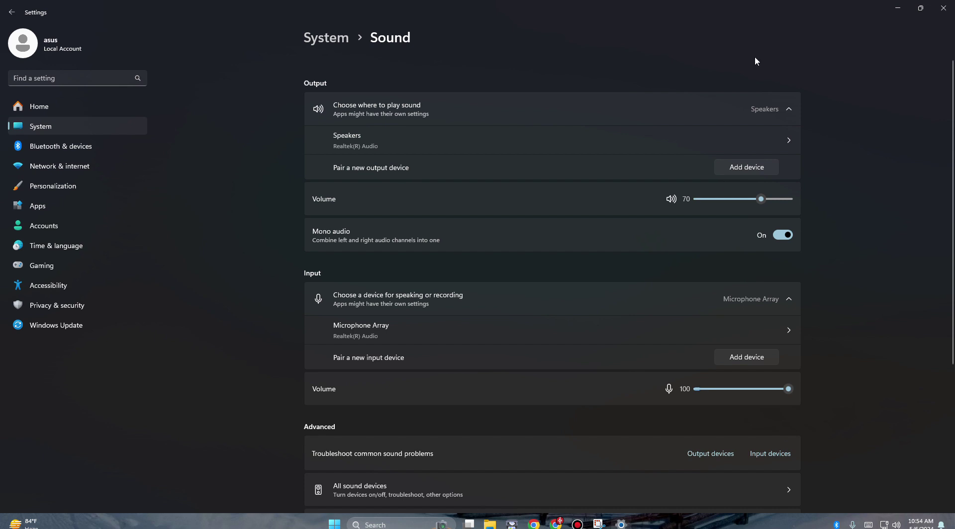
mouse_move(760, 199)
left_mouse_down()
mouse_move(715, 201)
mouse_move(757, 199)
left_mouse_up()
left_click(744, 140)
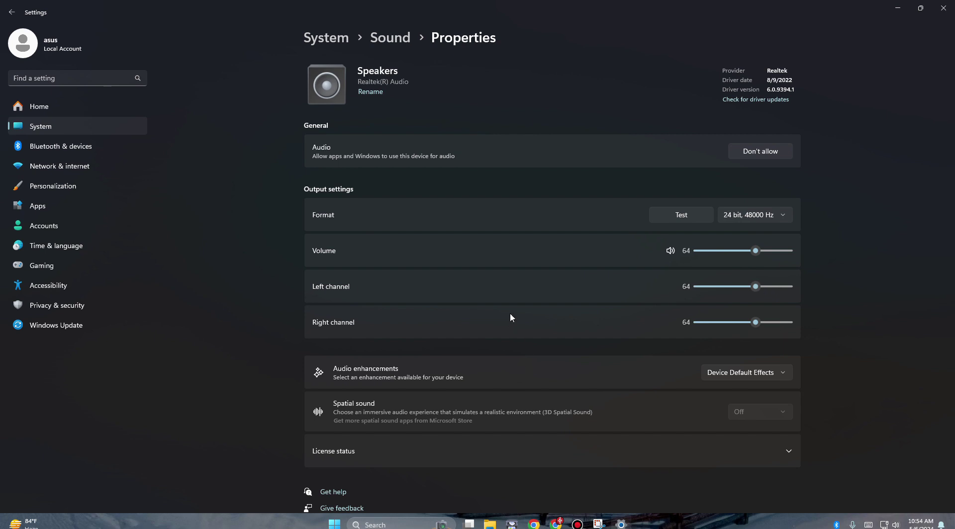
- Examine the output format choices in the Speakers properties, and return through the Sound settings to the System page
left_click(767, 221)
left_click(746, 215)
left_click(12, 12)
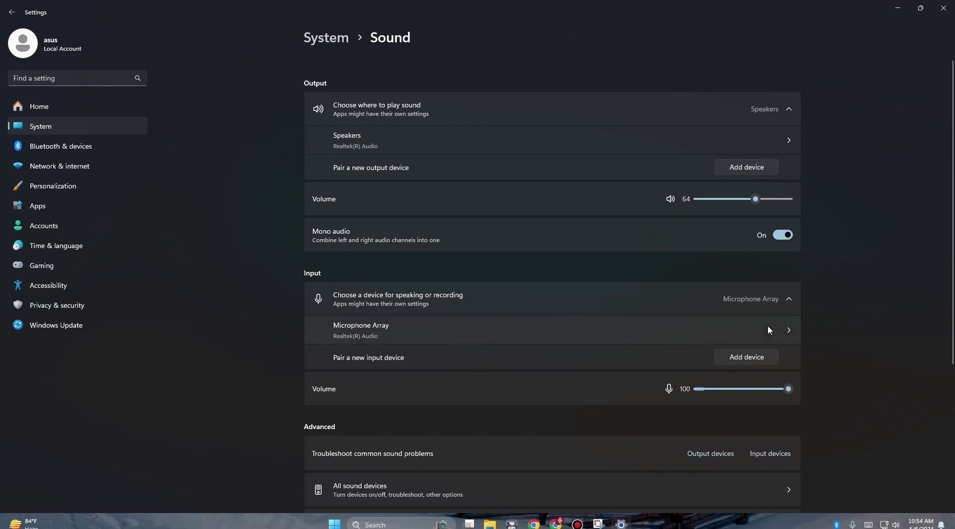
left_click(11, 12)
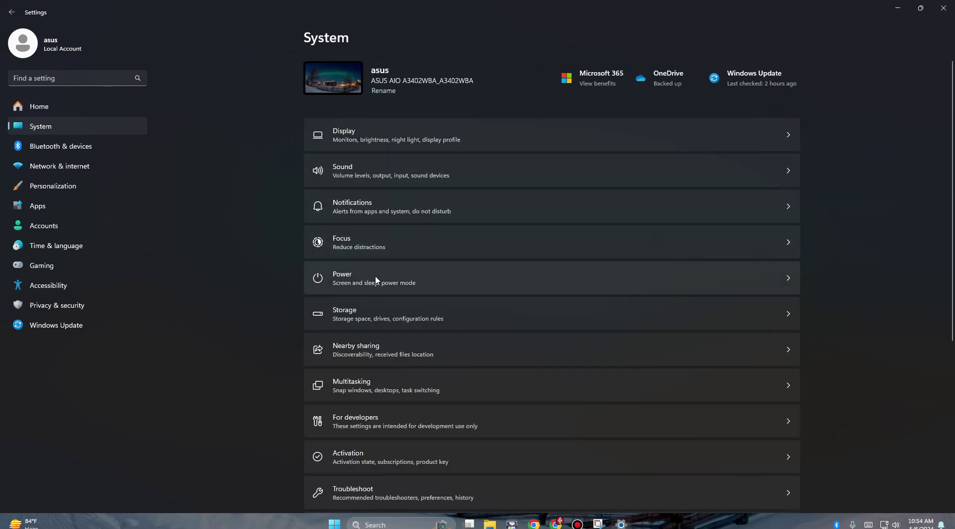
- Look through the Notifications settings, including the per-app senders down to Additional settings, and return to the System page
left_click(371, 213)
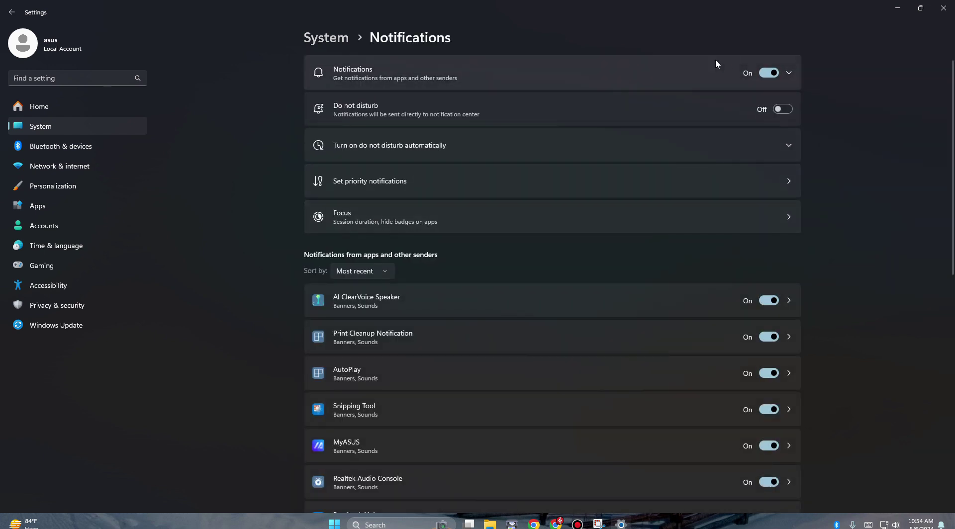
scroll(643, 326, "down", 10)
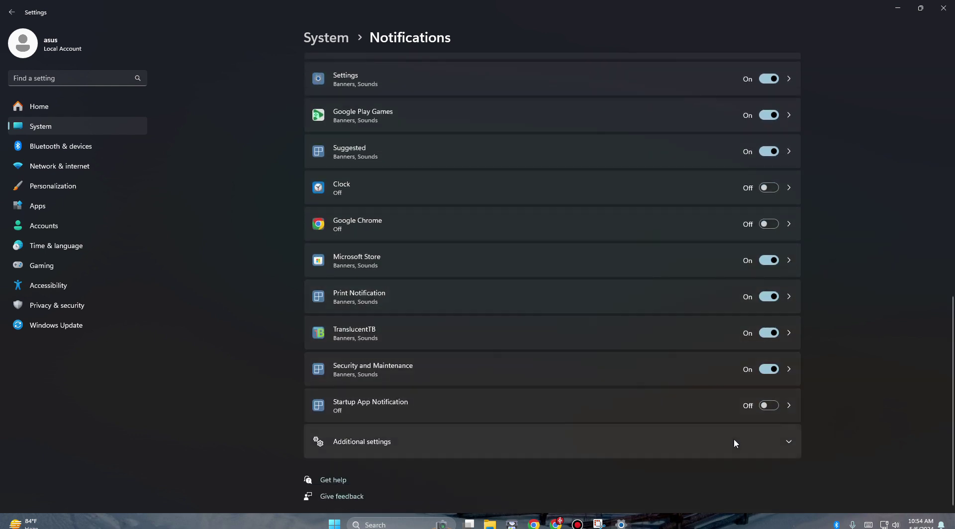
scroll(437, 347, "up", 10)
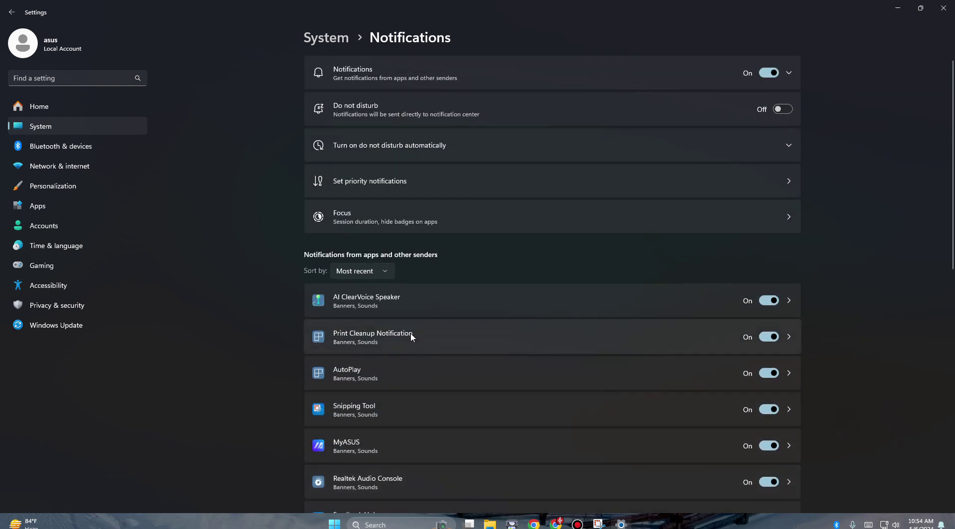
left_click(11, 13)
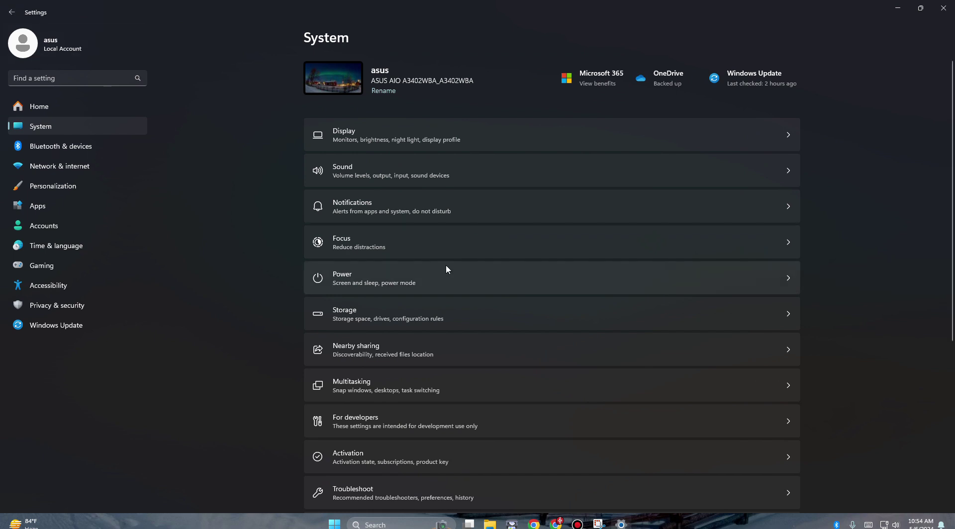
- View the Focus session options, examine the Power mode choices in the Power settings, and return to the System page
left_click(440, 243)
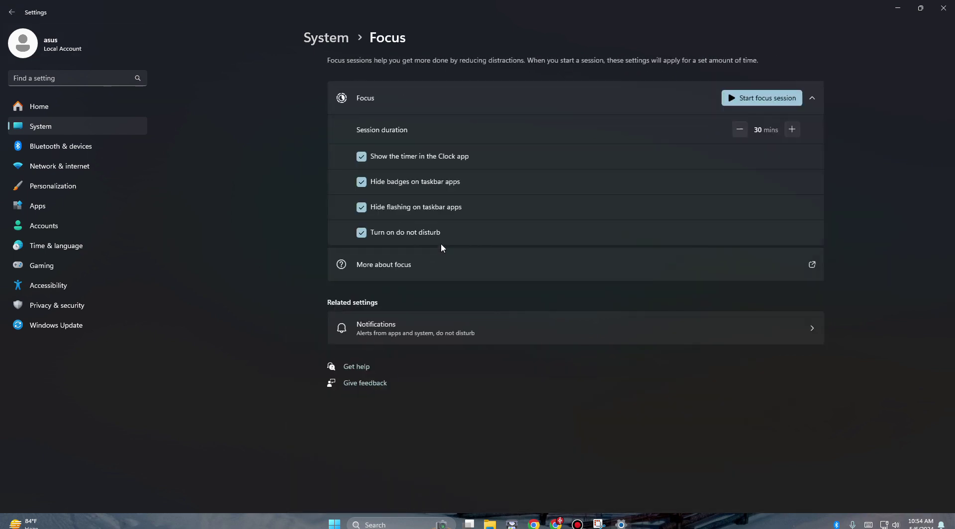
left_click(12, 12)
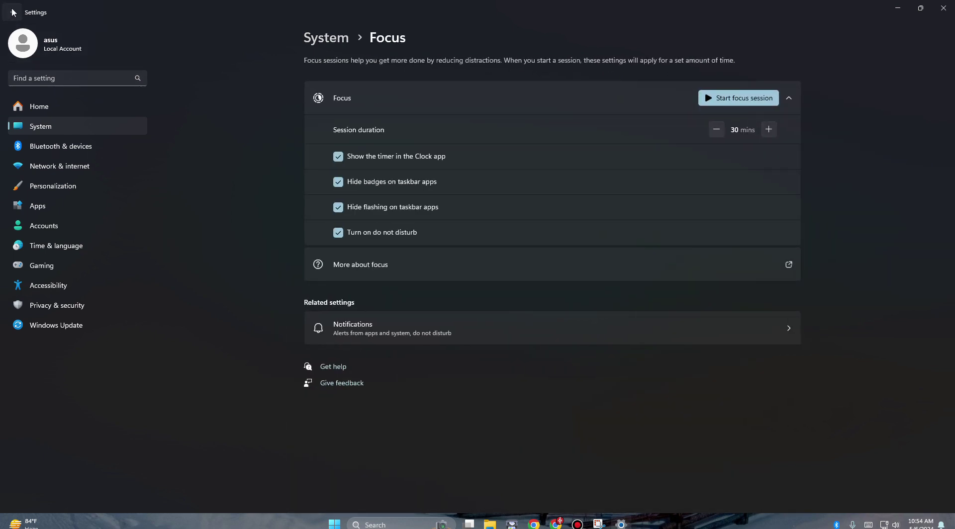
left_click(389, 288)
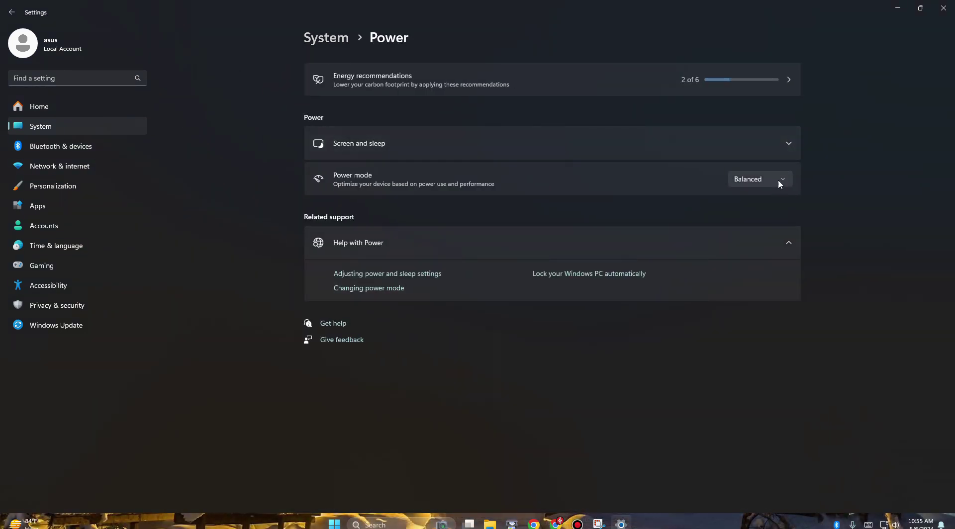
left_click(778, 183)
left_click(777, 178)
left_click(11, 13)
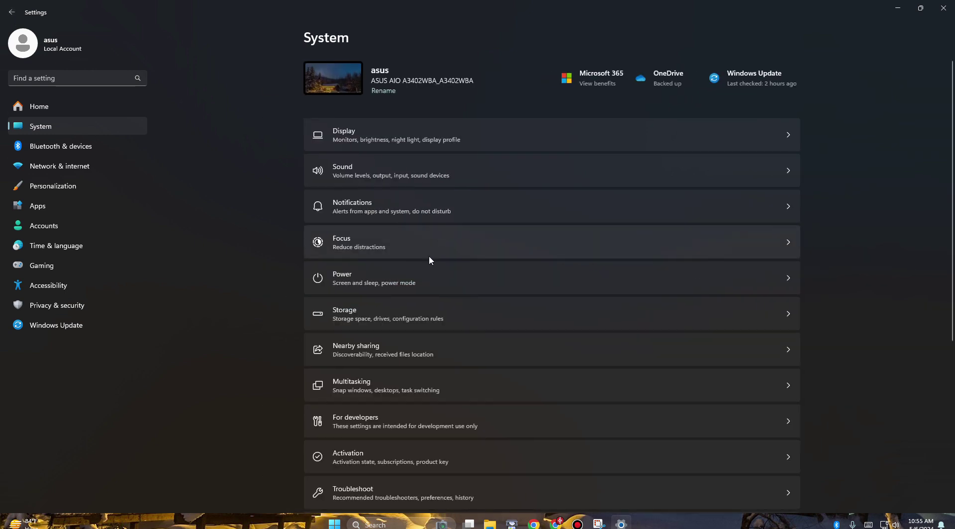
- Look through the remaining System categories down to About, and minimize the Settings window to reveal the desktop
scroll(426, 273, "down", 3)
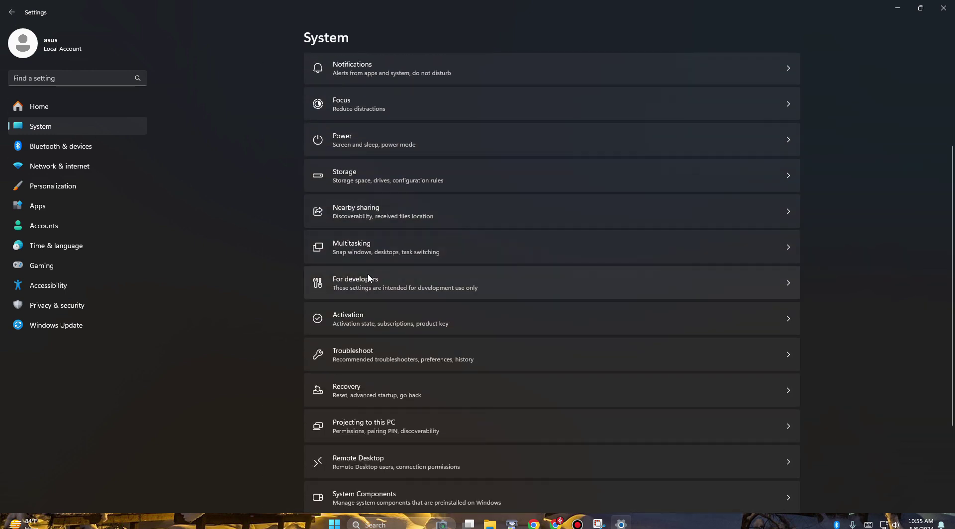
scroll(375, 348, "down", 3)
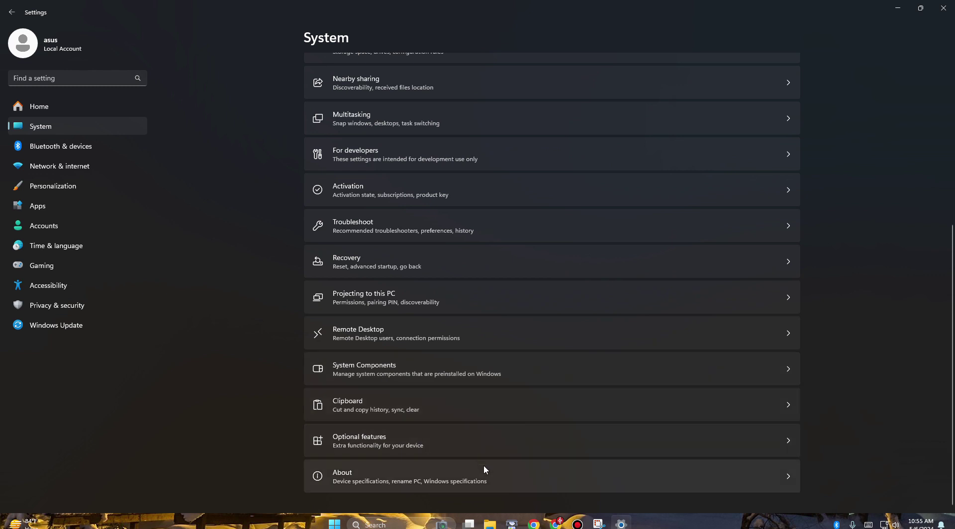
left_click(901, 11)
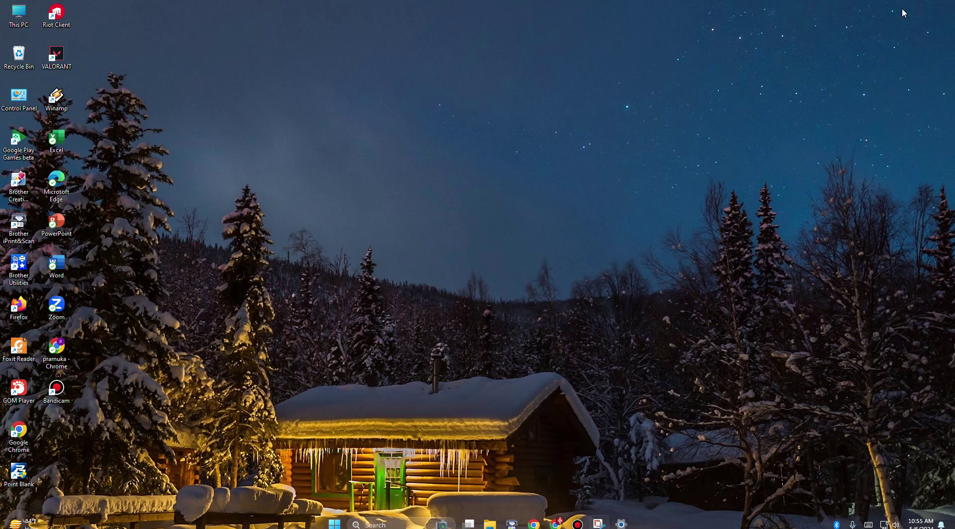